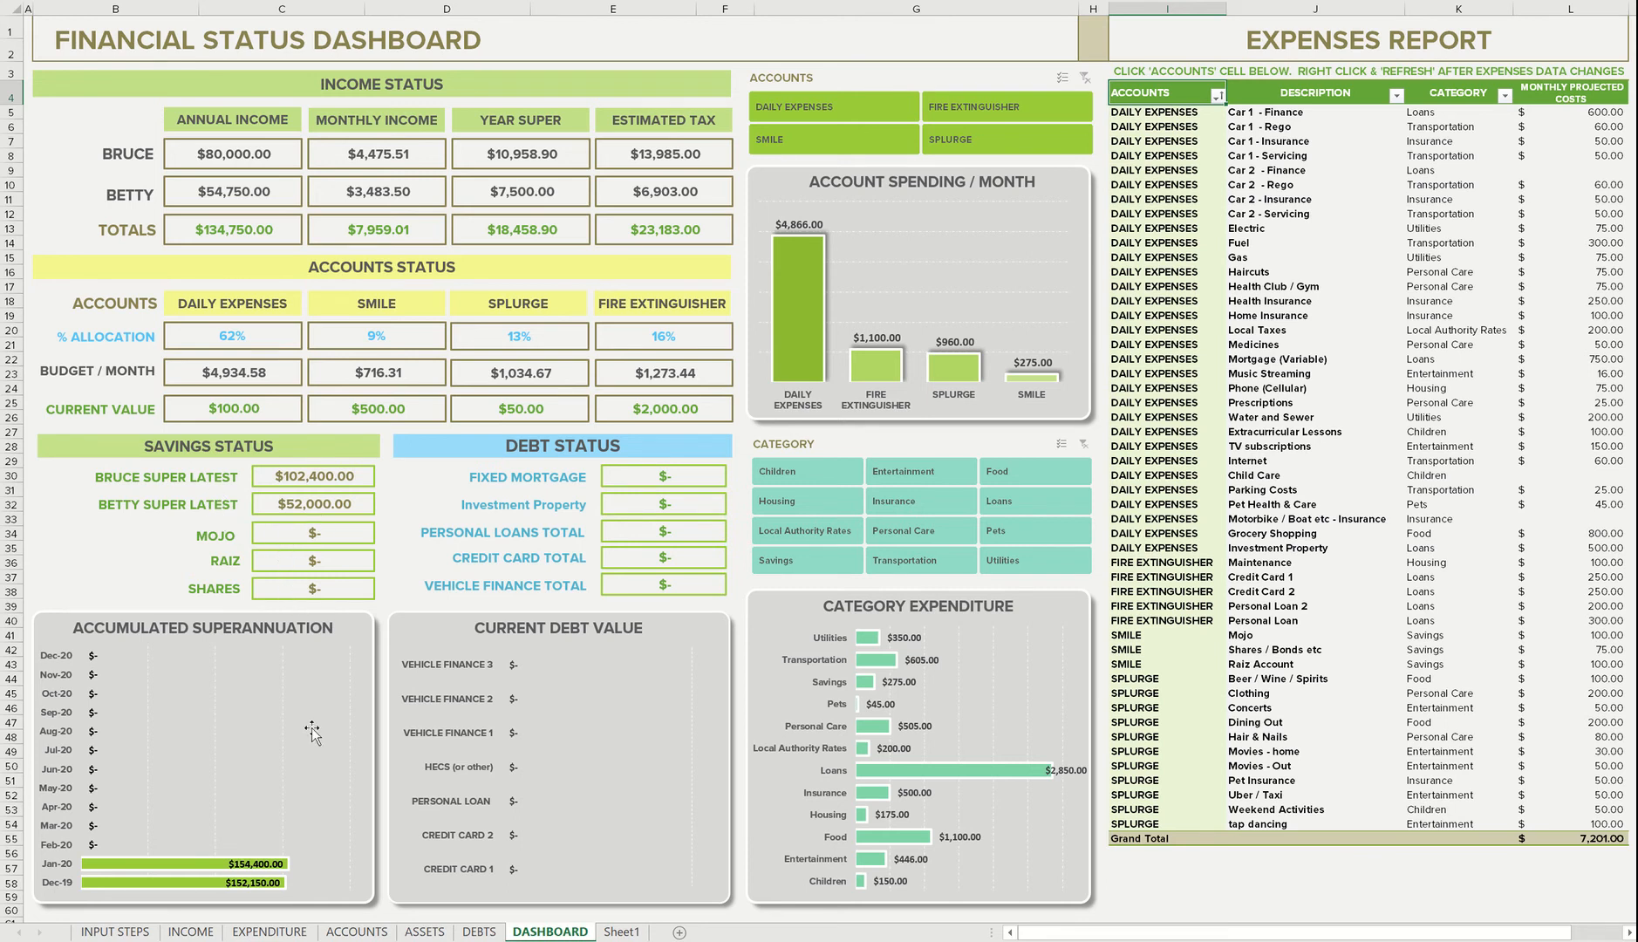
# Read the input notes for the MOJO, RAIZ and SHARES account headings on the ASSETS sheet
pyautogui.click(423, 931)
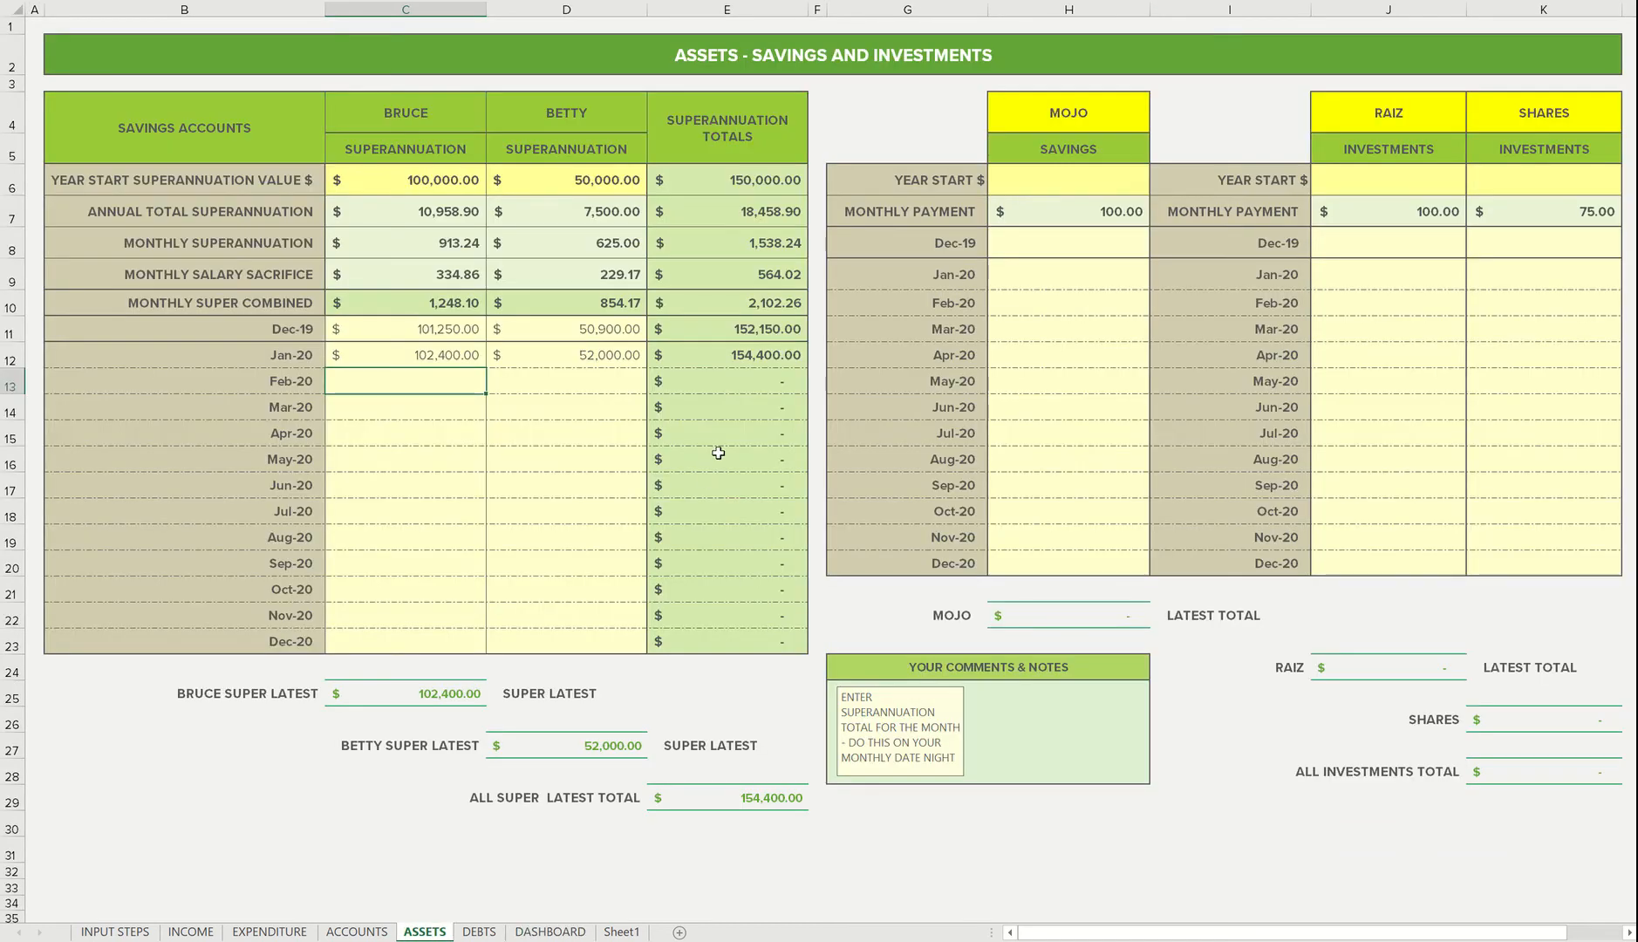
pyautogui.click(1072, 114)
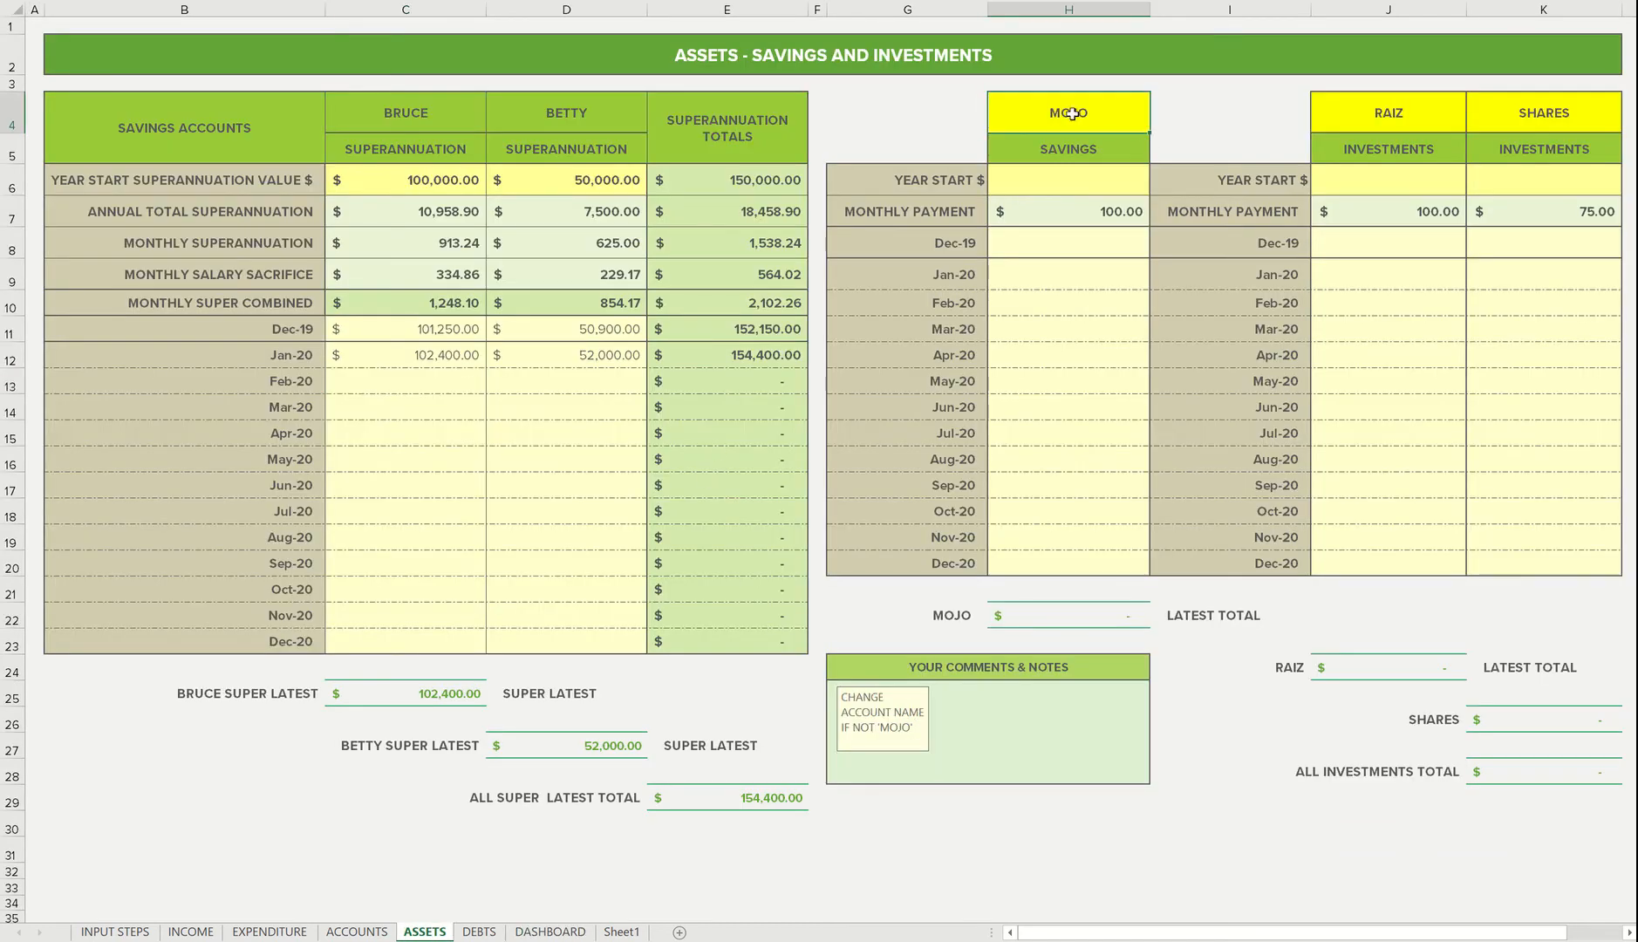
pyautogui.click(1392, 109)
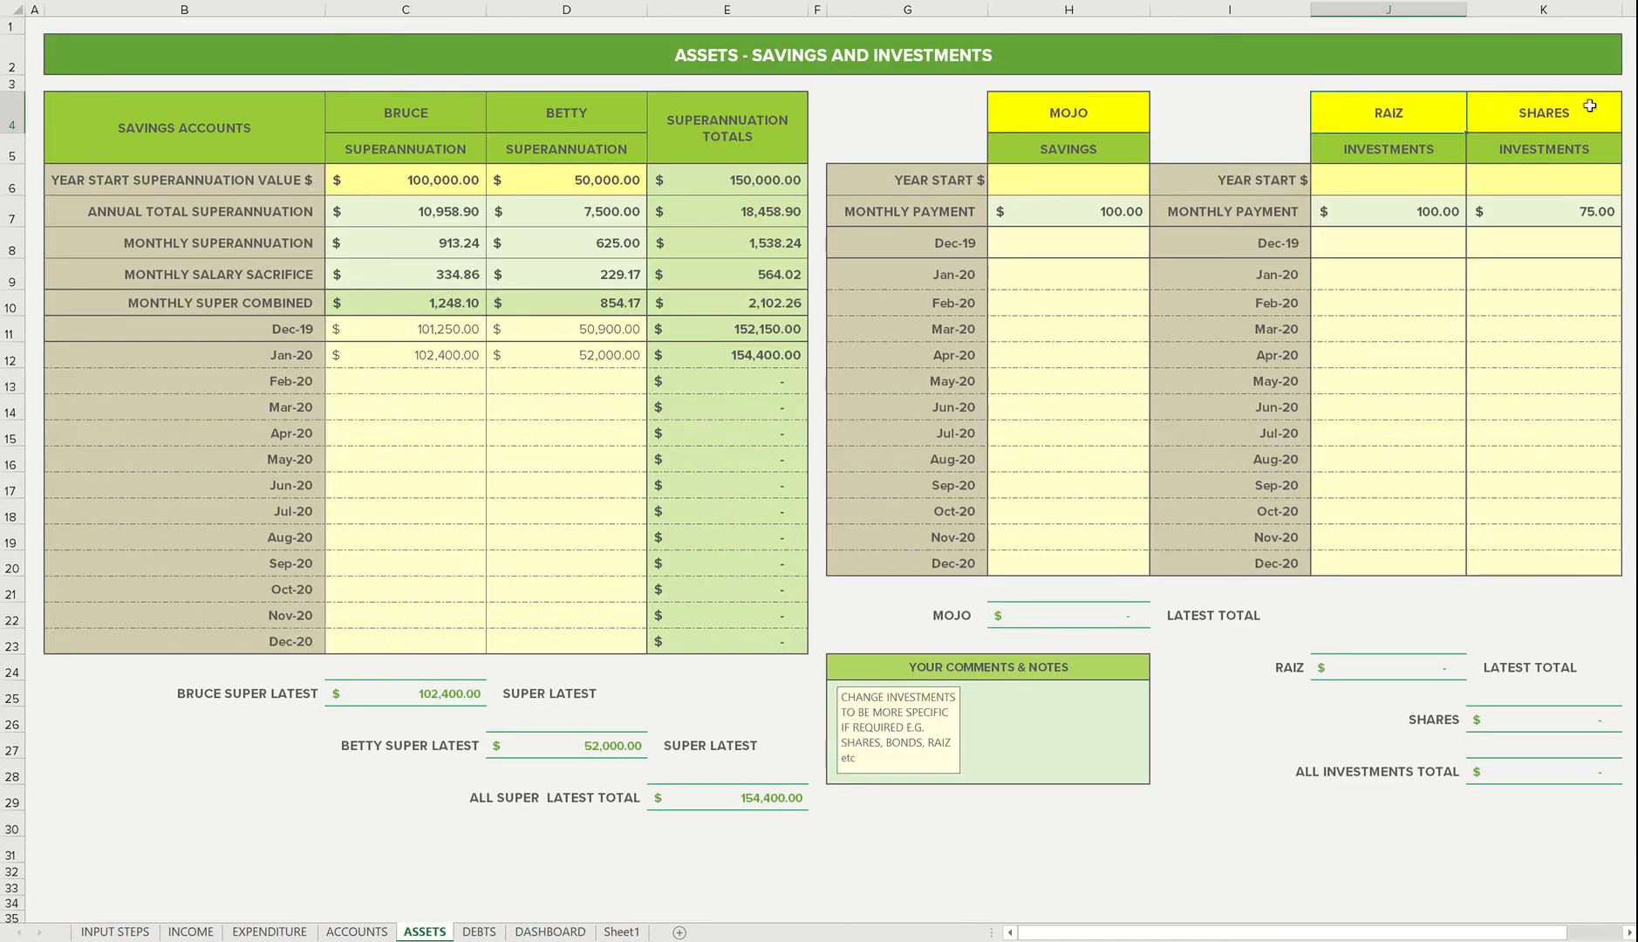
pyautogui.click(1554, 110)
pyautogui.click(1114, 117)
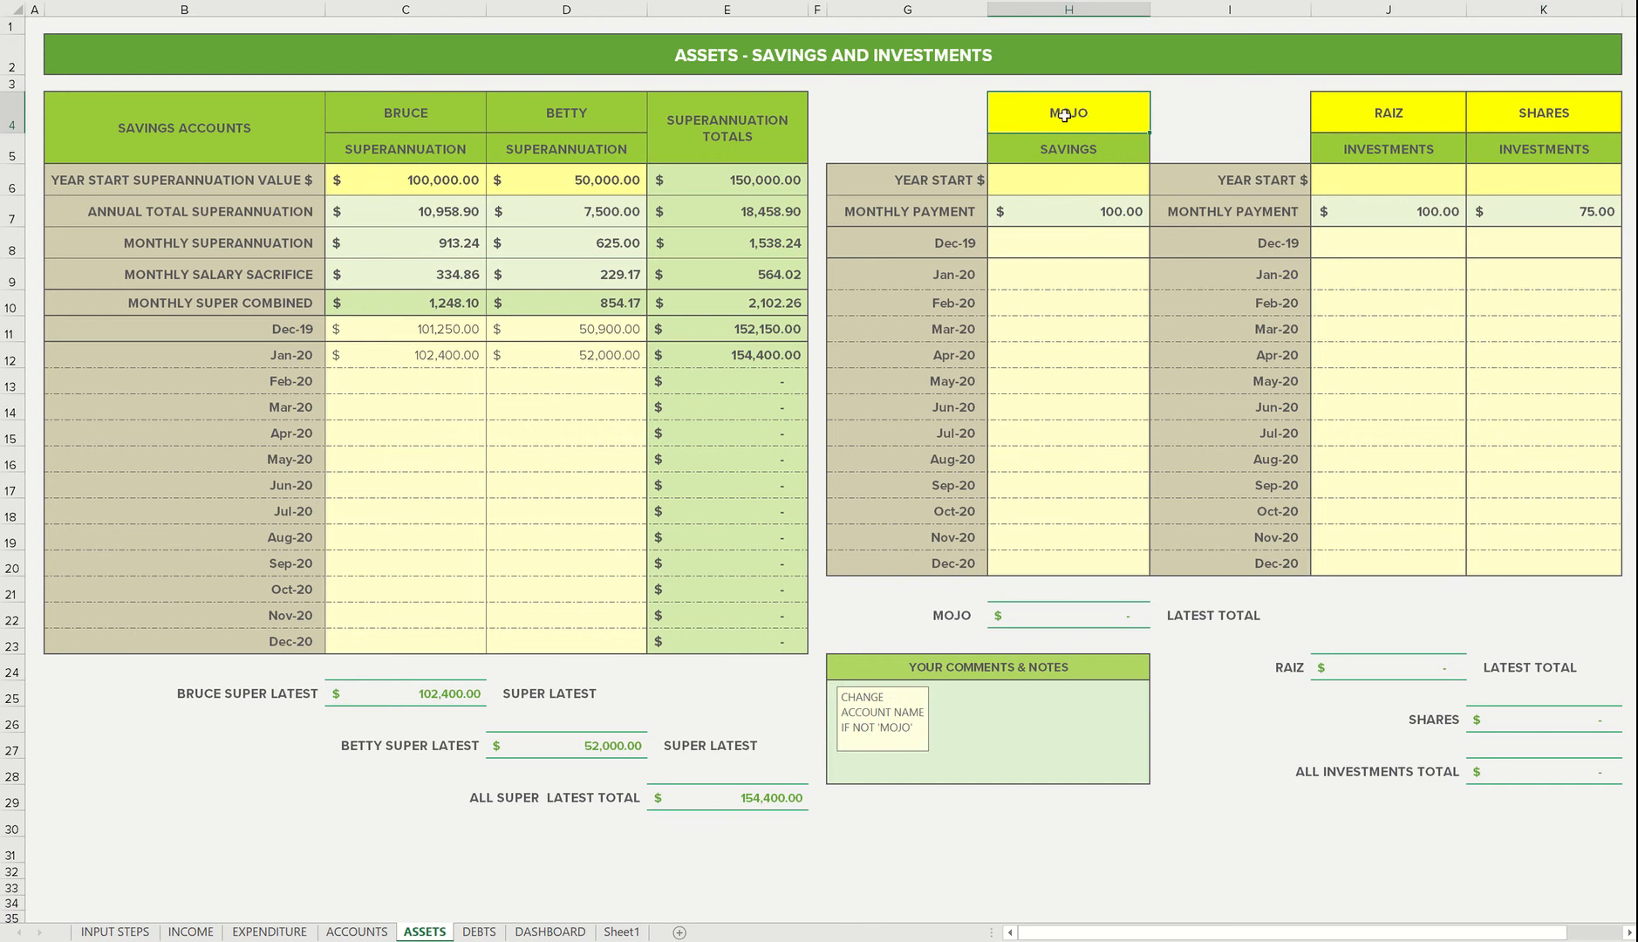
# Rename the RAIZ heading to BONDS and the SHARES heading to SHARES PORTFOLIO, and check the account names on the DASHBOARD sheet
pyautogui.click(1361, 112)
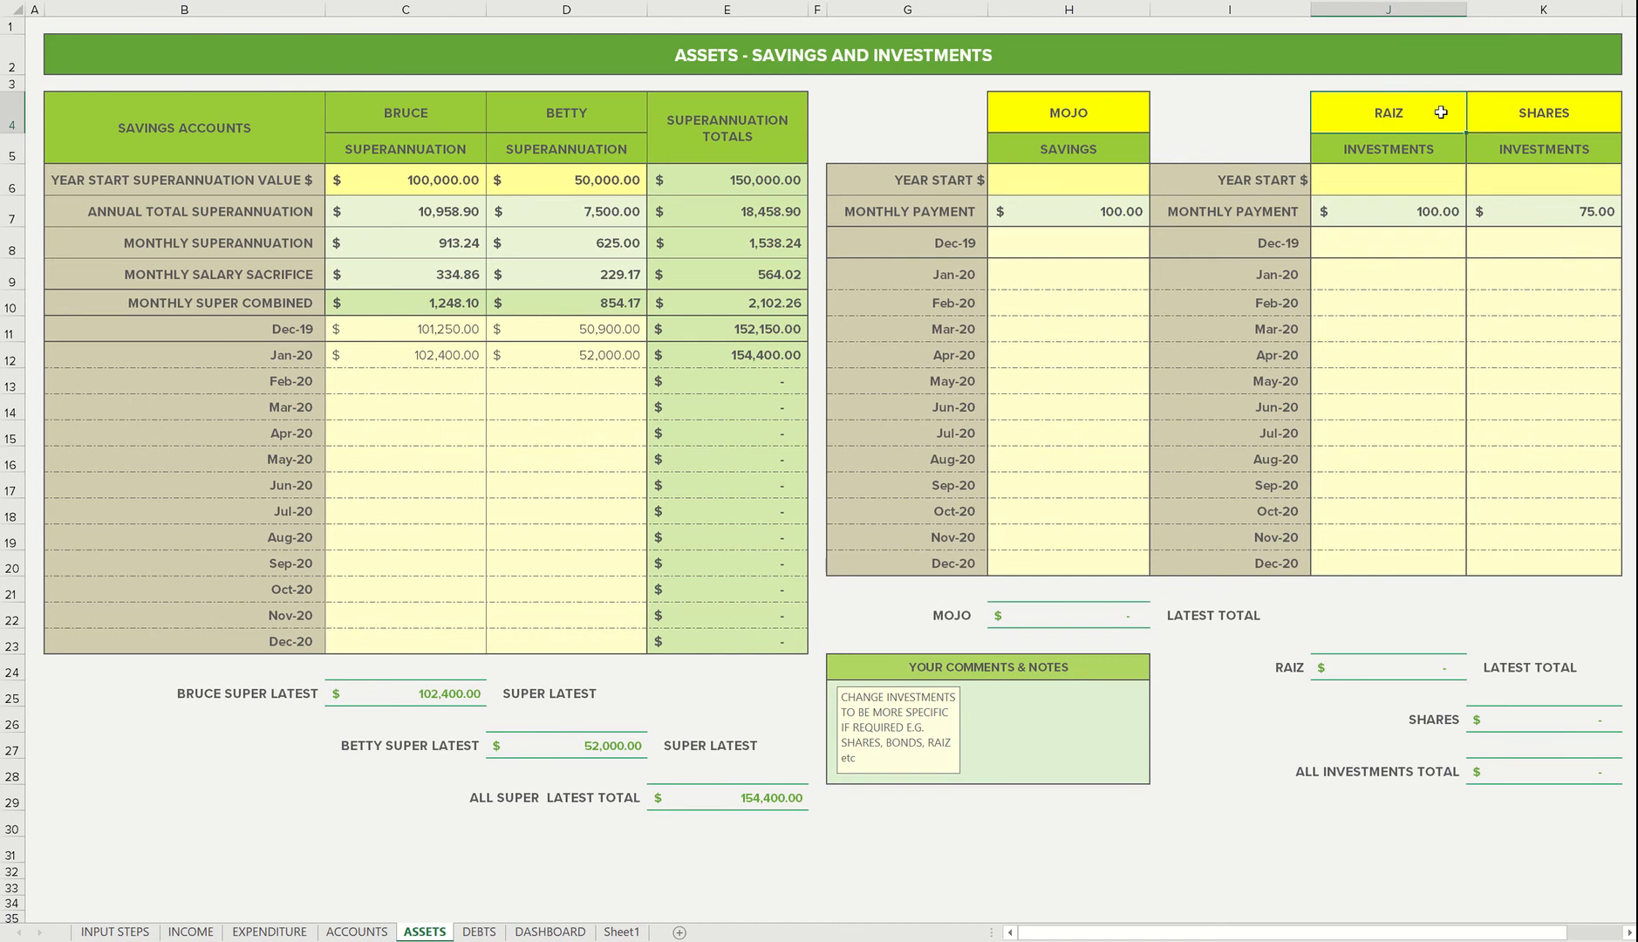
pyautogui.write('BONDS')
pyautogui.press('Tab')
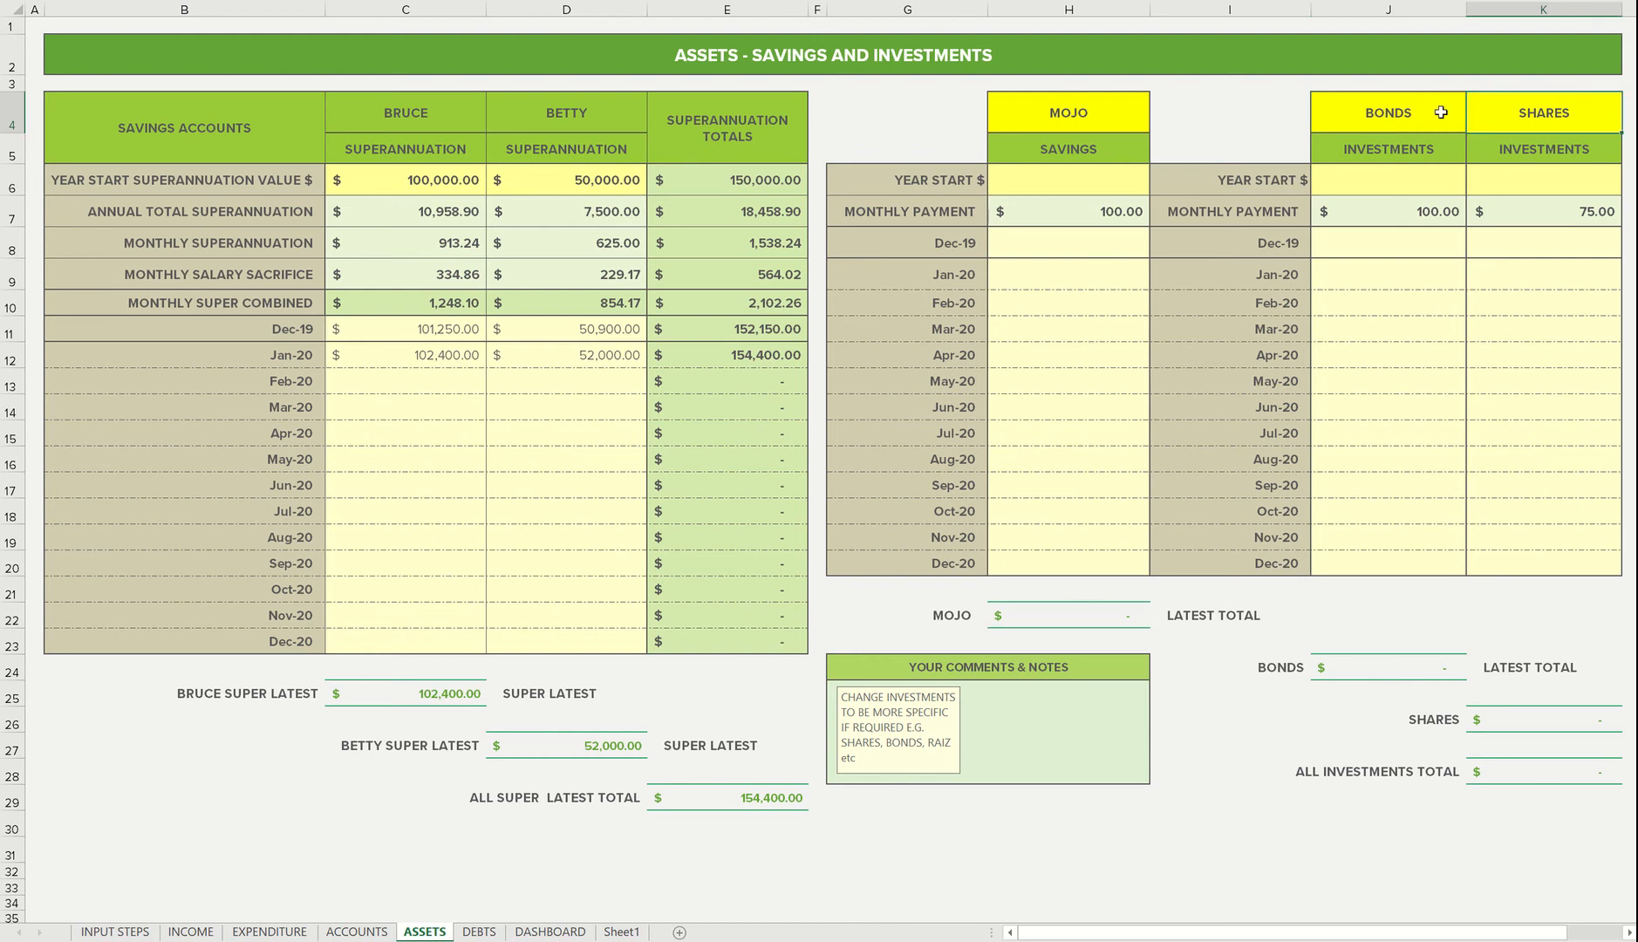
pyautogui.write('SHARES PORTFOLIO')
pyautogui.press('Return')
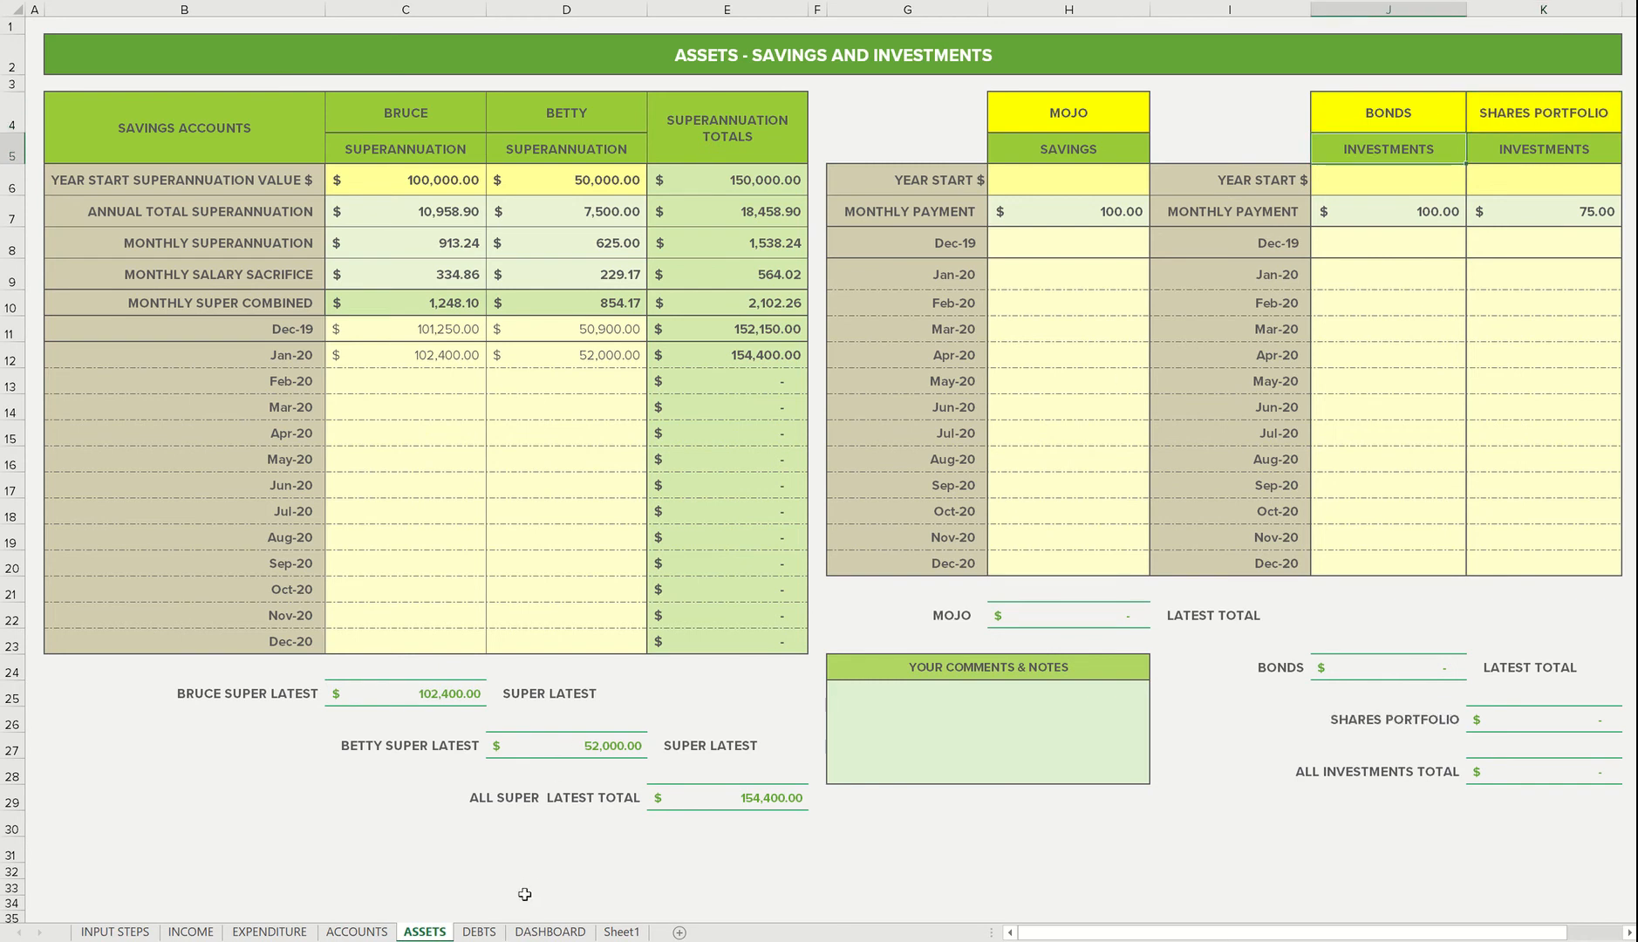
pyautogui.click(529, 932)
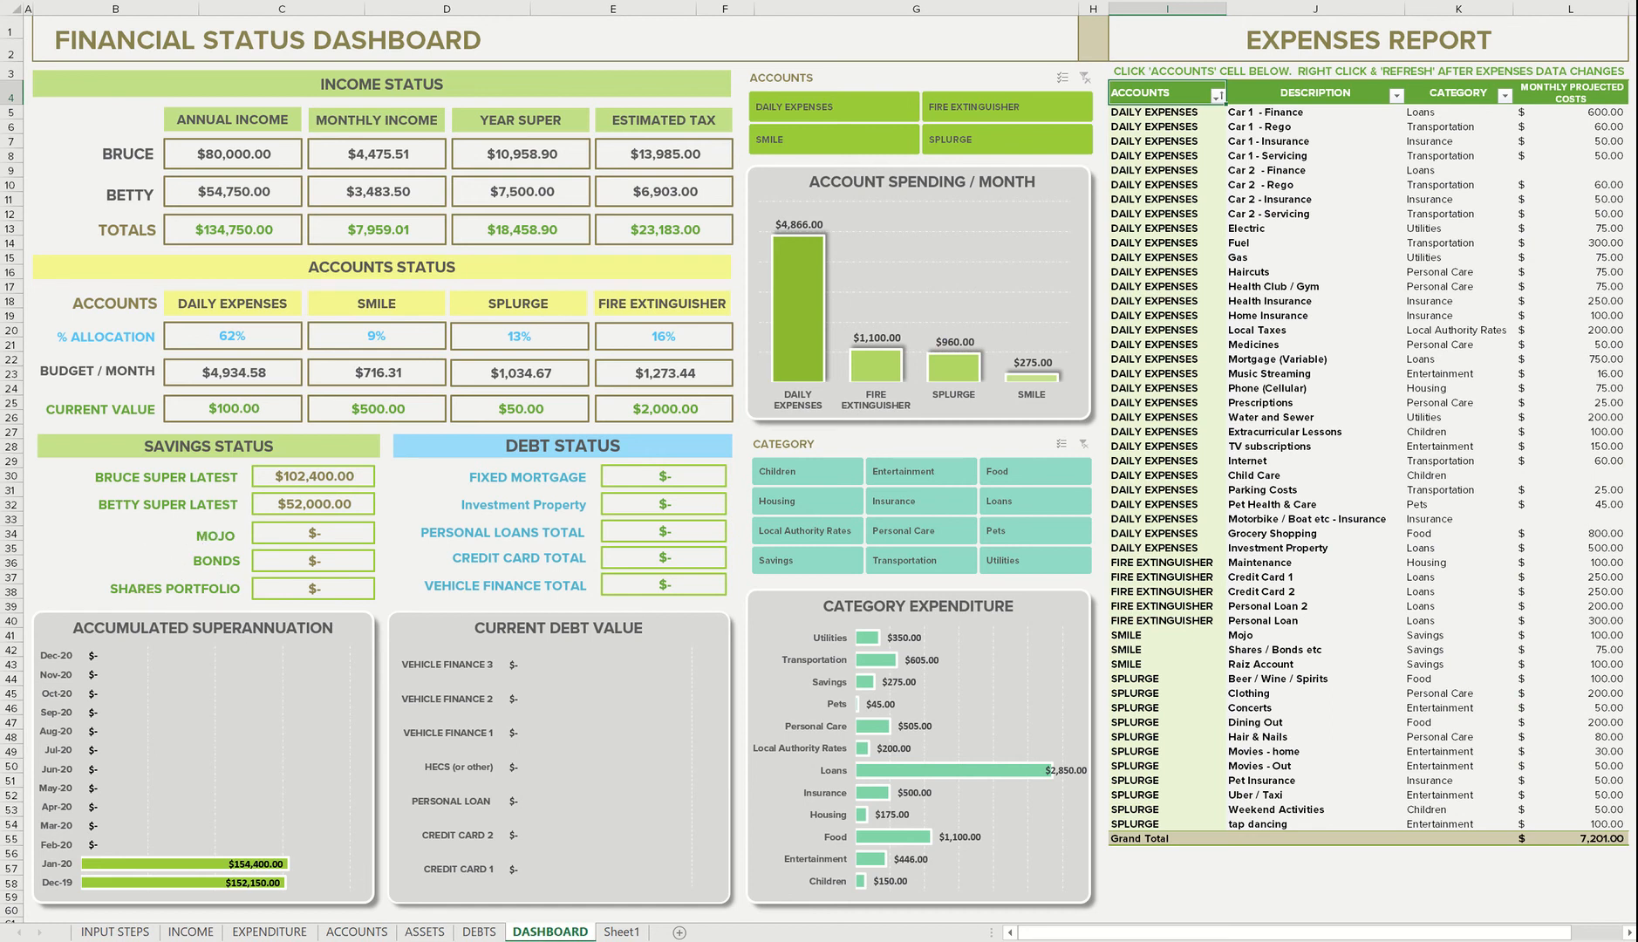
# On the ASSETS sheet, enter MOJO savings values of 2000 for year start, 2100 for Dec-19 and 2200 for Jan-20
pyautogui.click(424, 931)
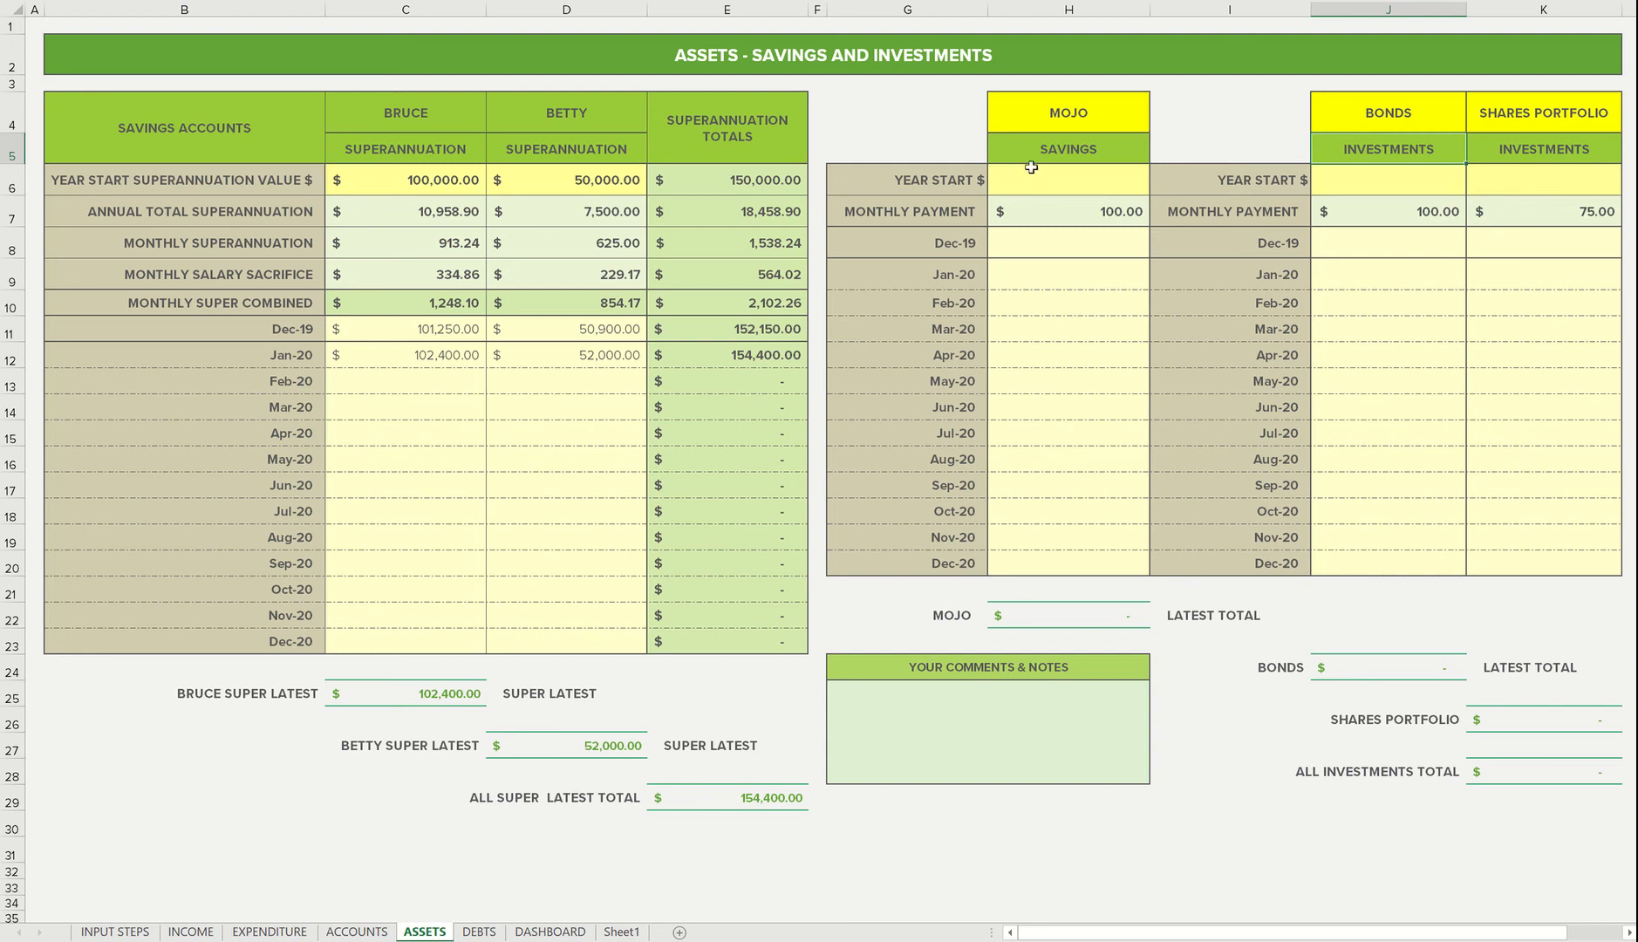
pyautogui.click(1076, 181)
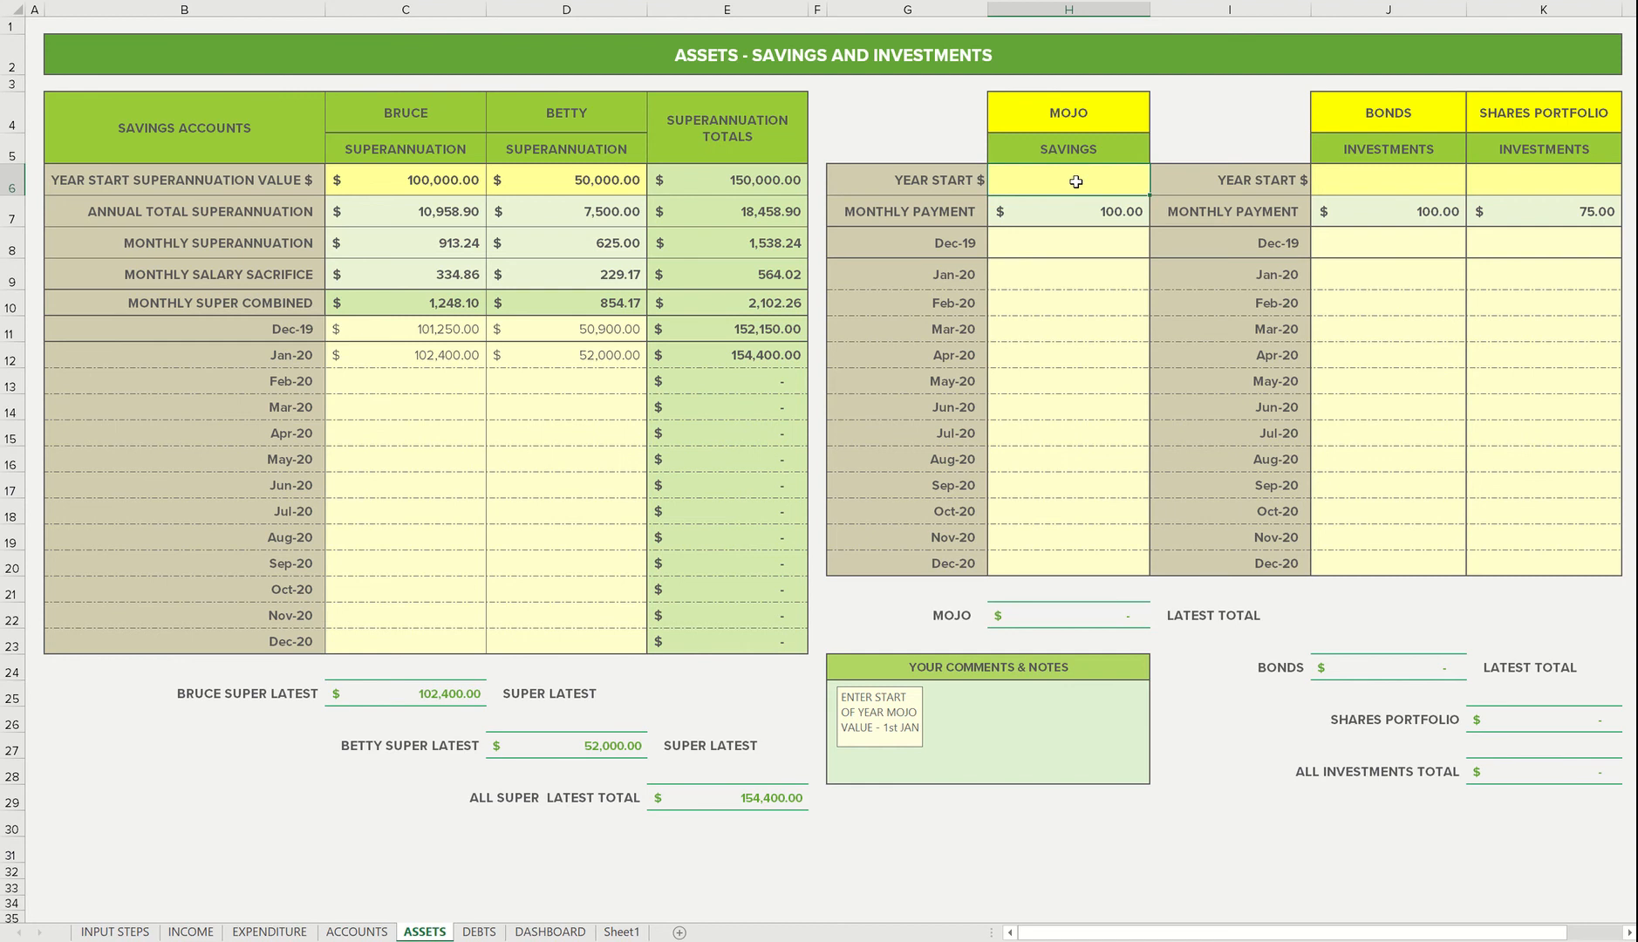
pyautogui.write('2000')
pyautogui.press('Return')
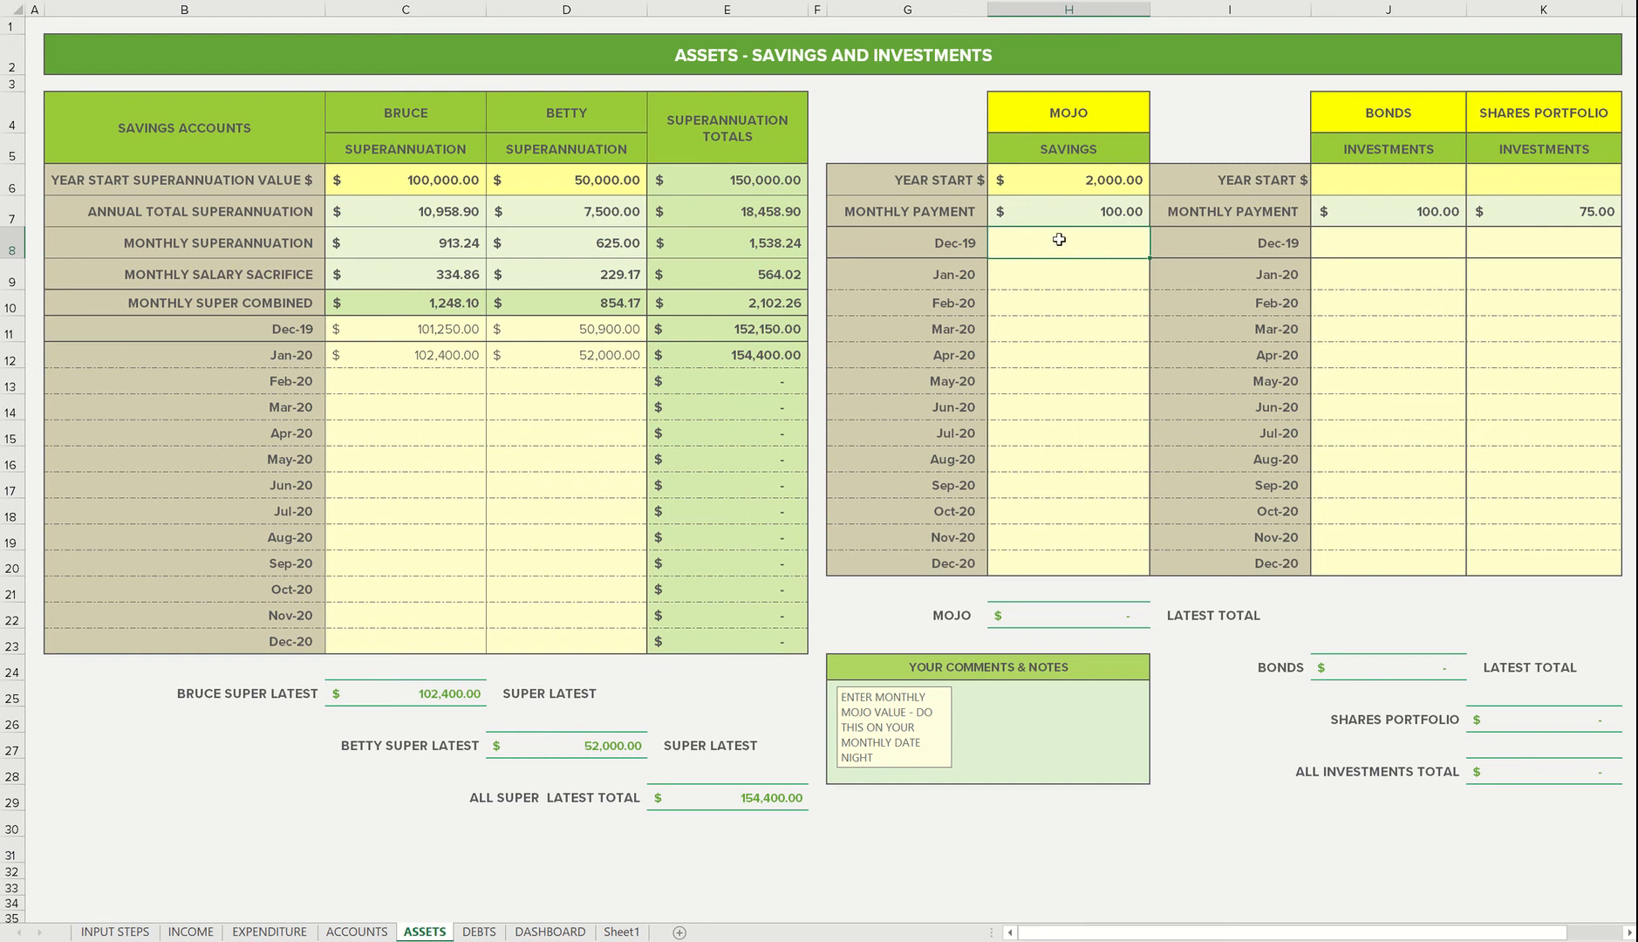
pyautogui.write('2100')
pyautogui.press('Return')
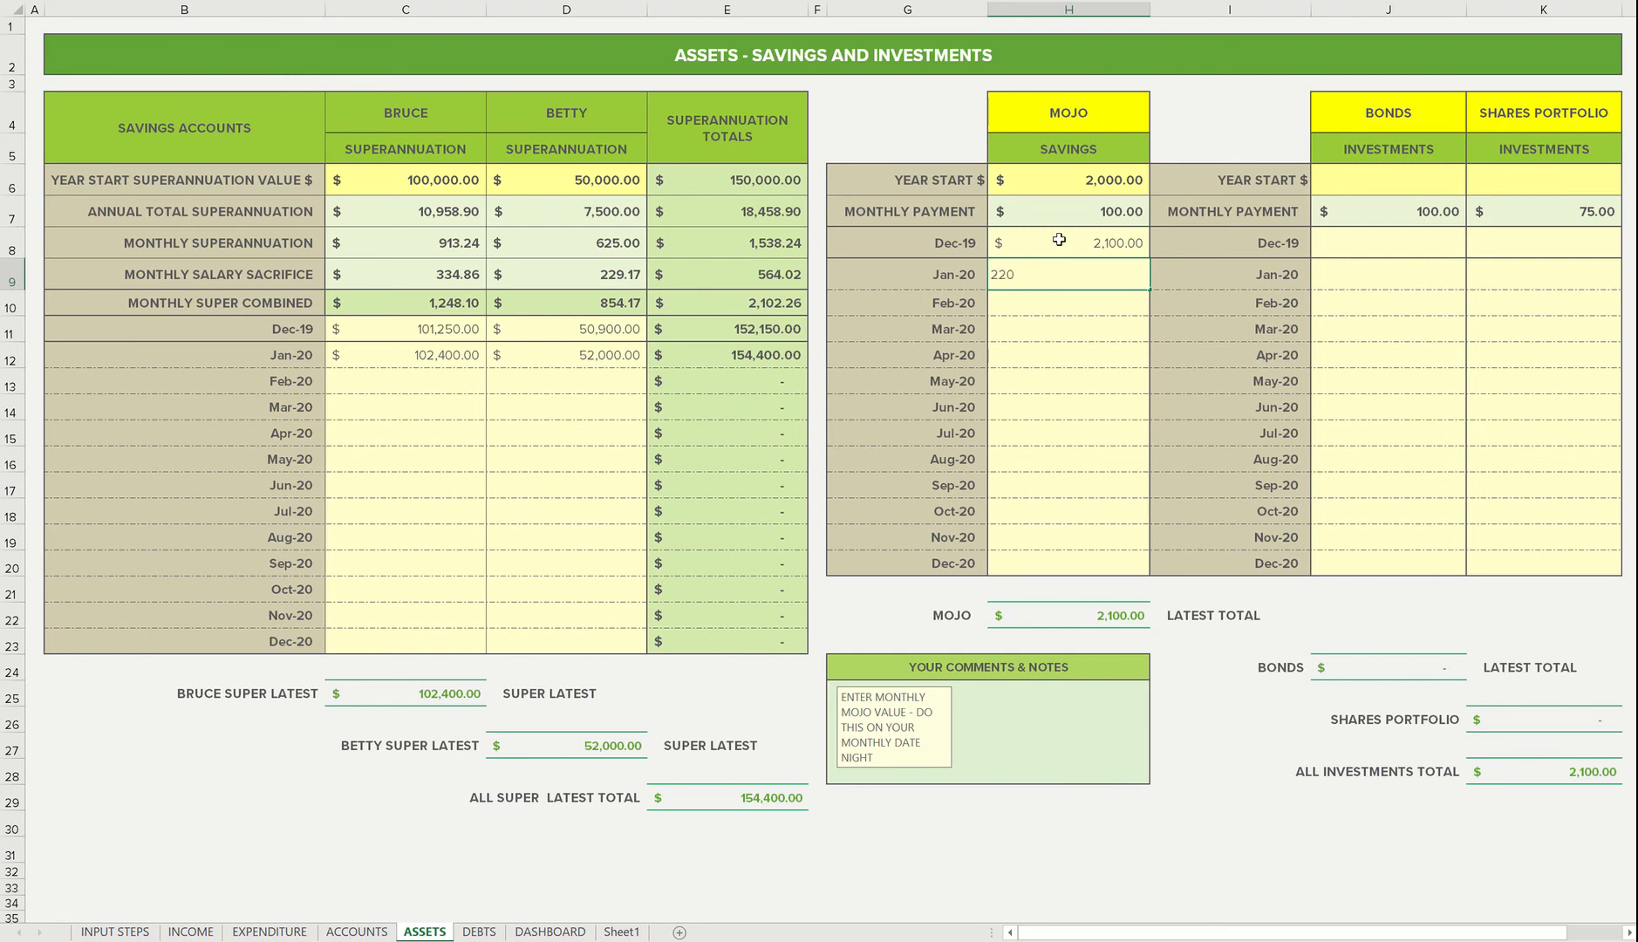
pyautogui.write('2200')
pyautogui.press('Return')
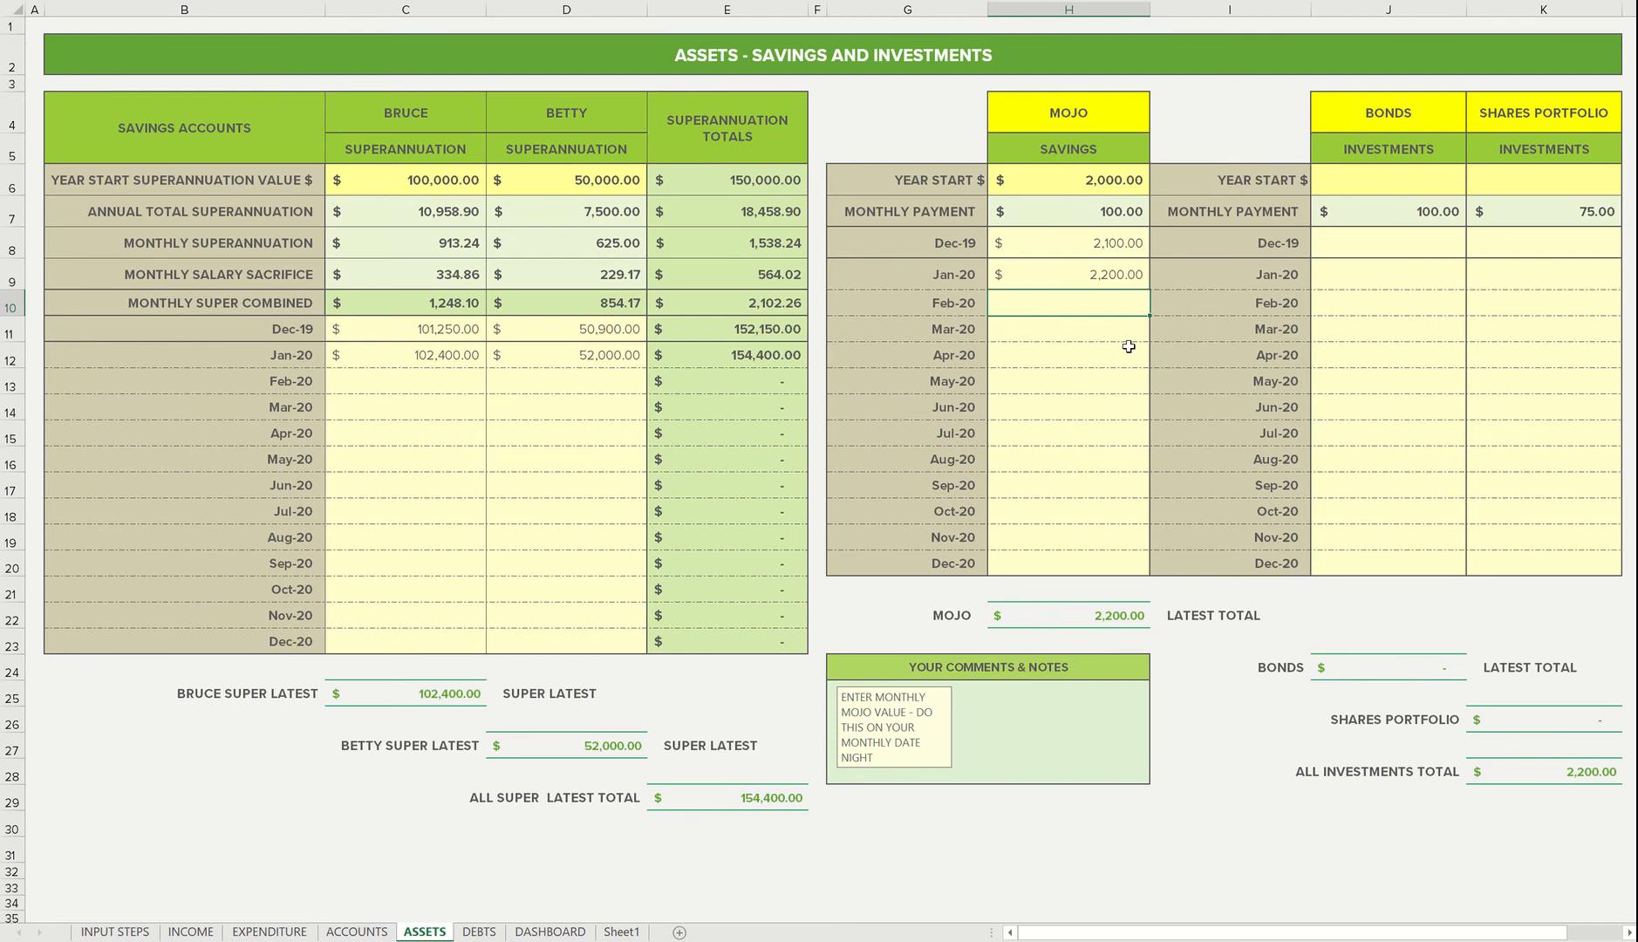
# Try a Feb-20 MOJO value of 1500, check the savings status on the DASHBOARD sheet, and clear that value
pyautogui.write('1500')
pyautogui.press('Return')
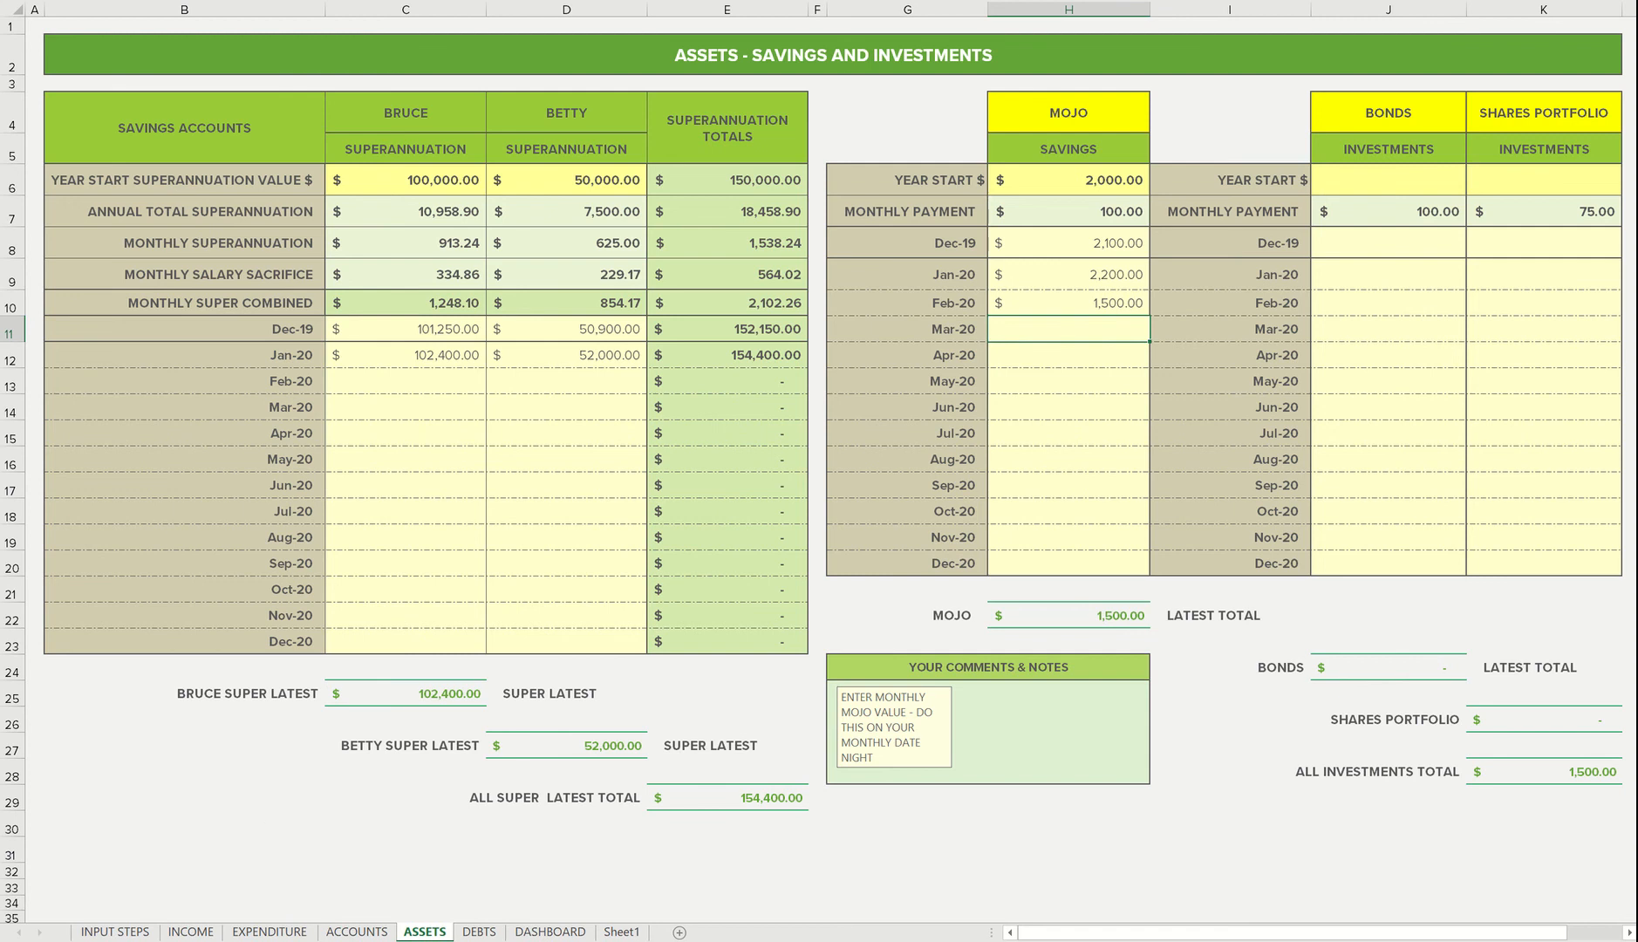
pyautogui.click(549, 932)
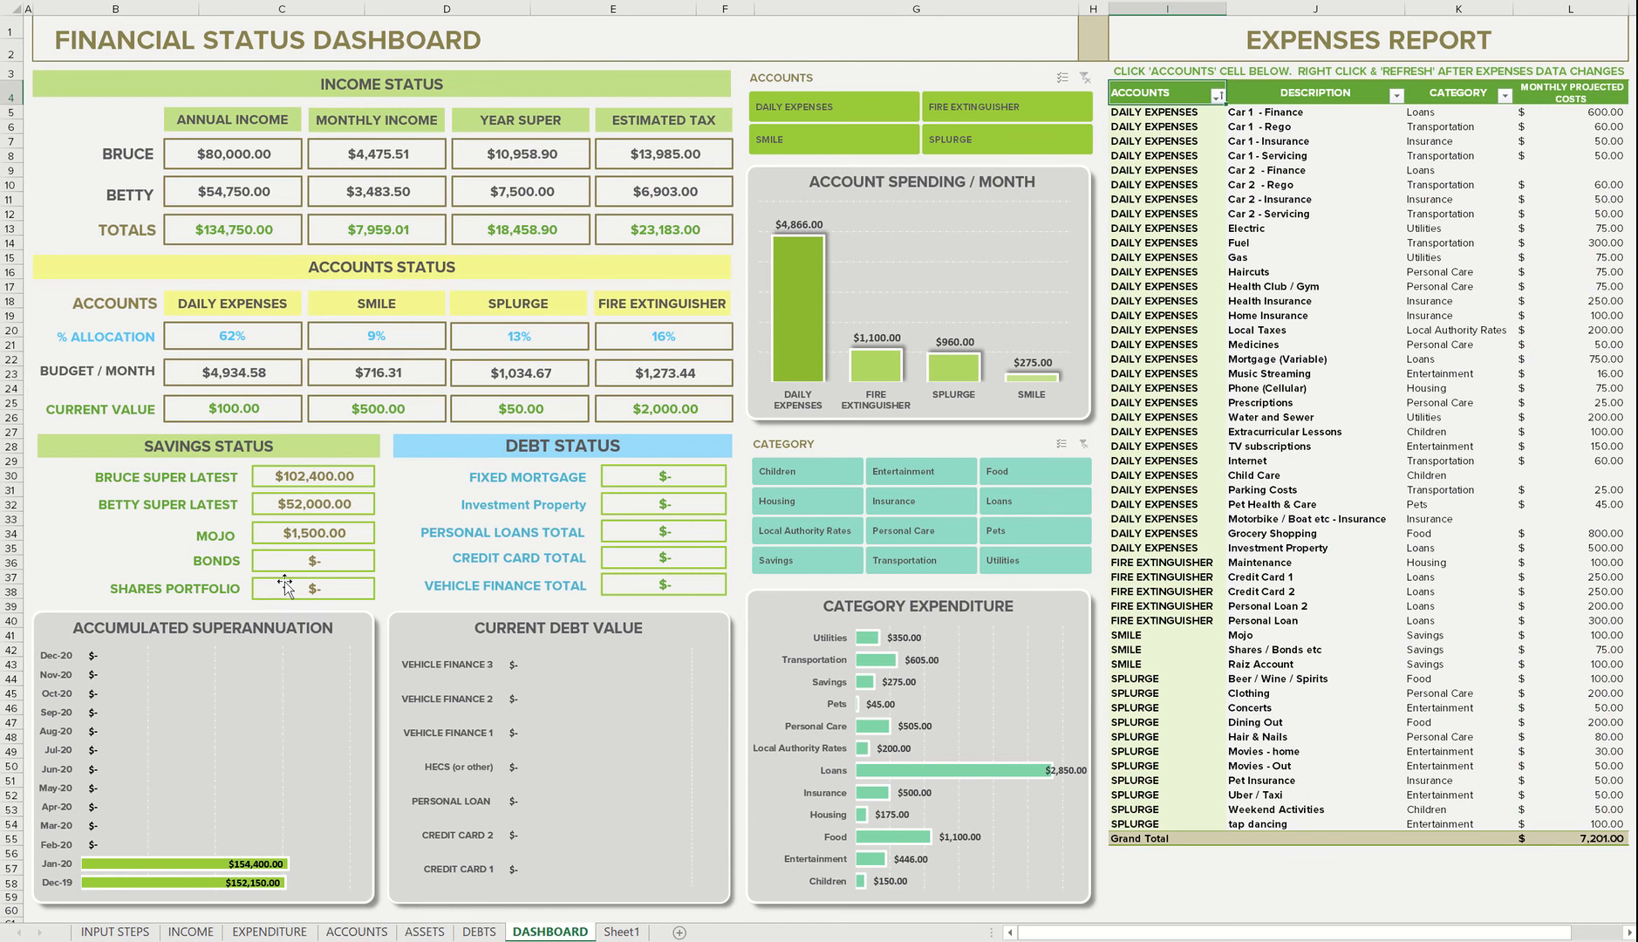
pyautogui.click(425, 932)
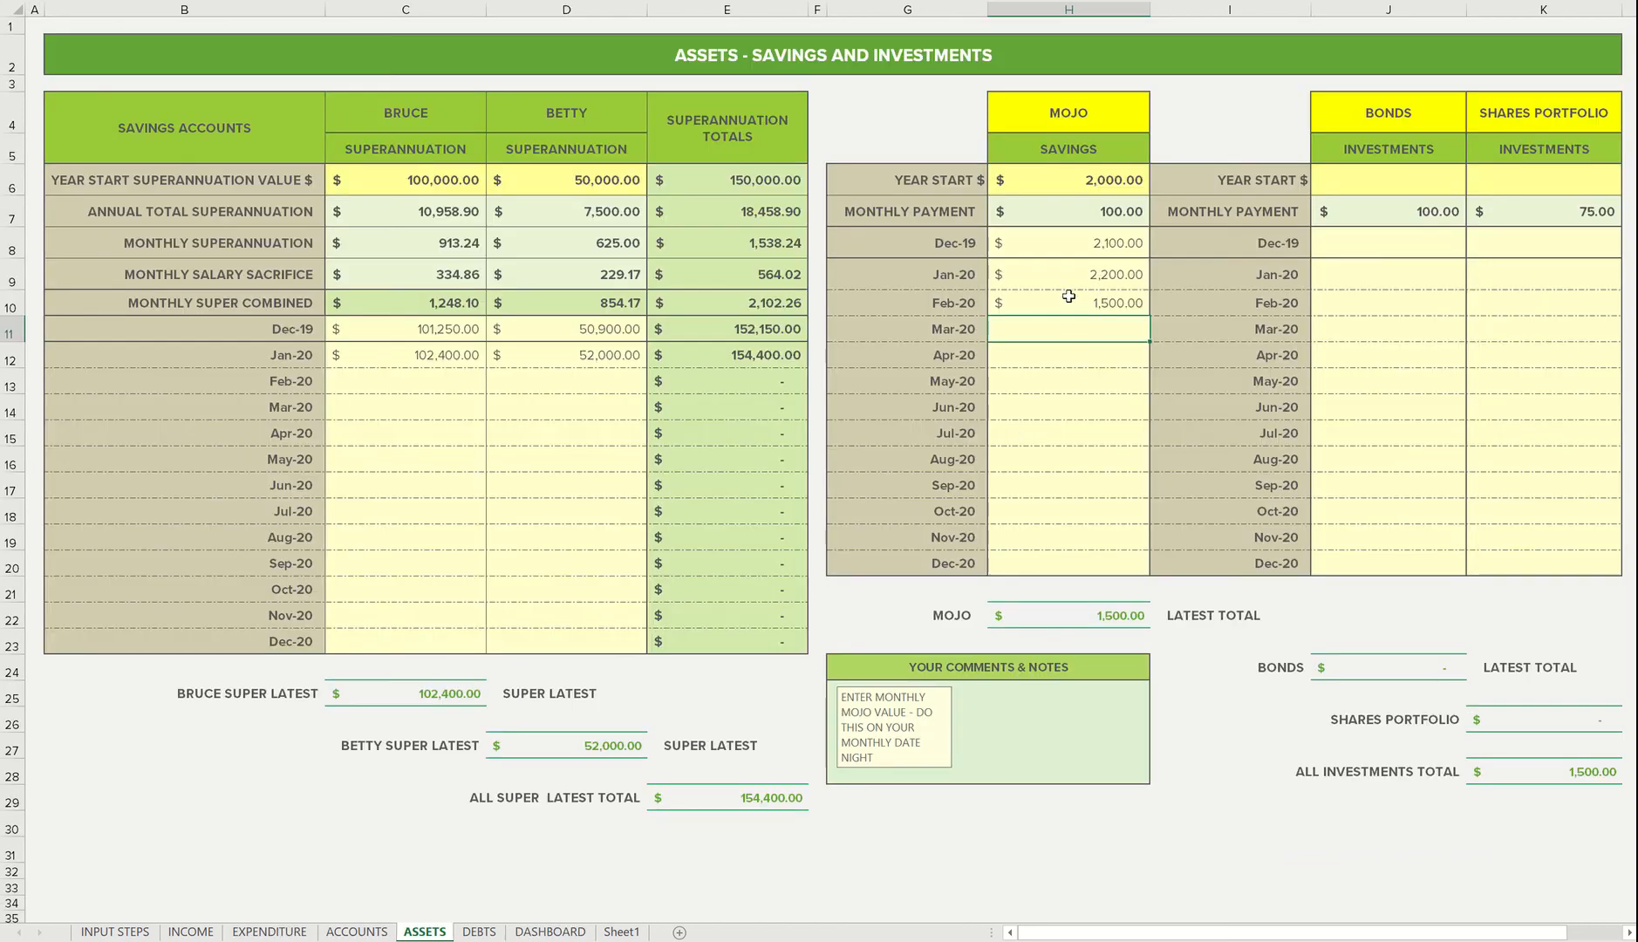
pyautogui.click(1069, 296)
pyautogui.press('Delete')
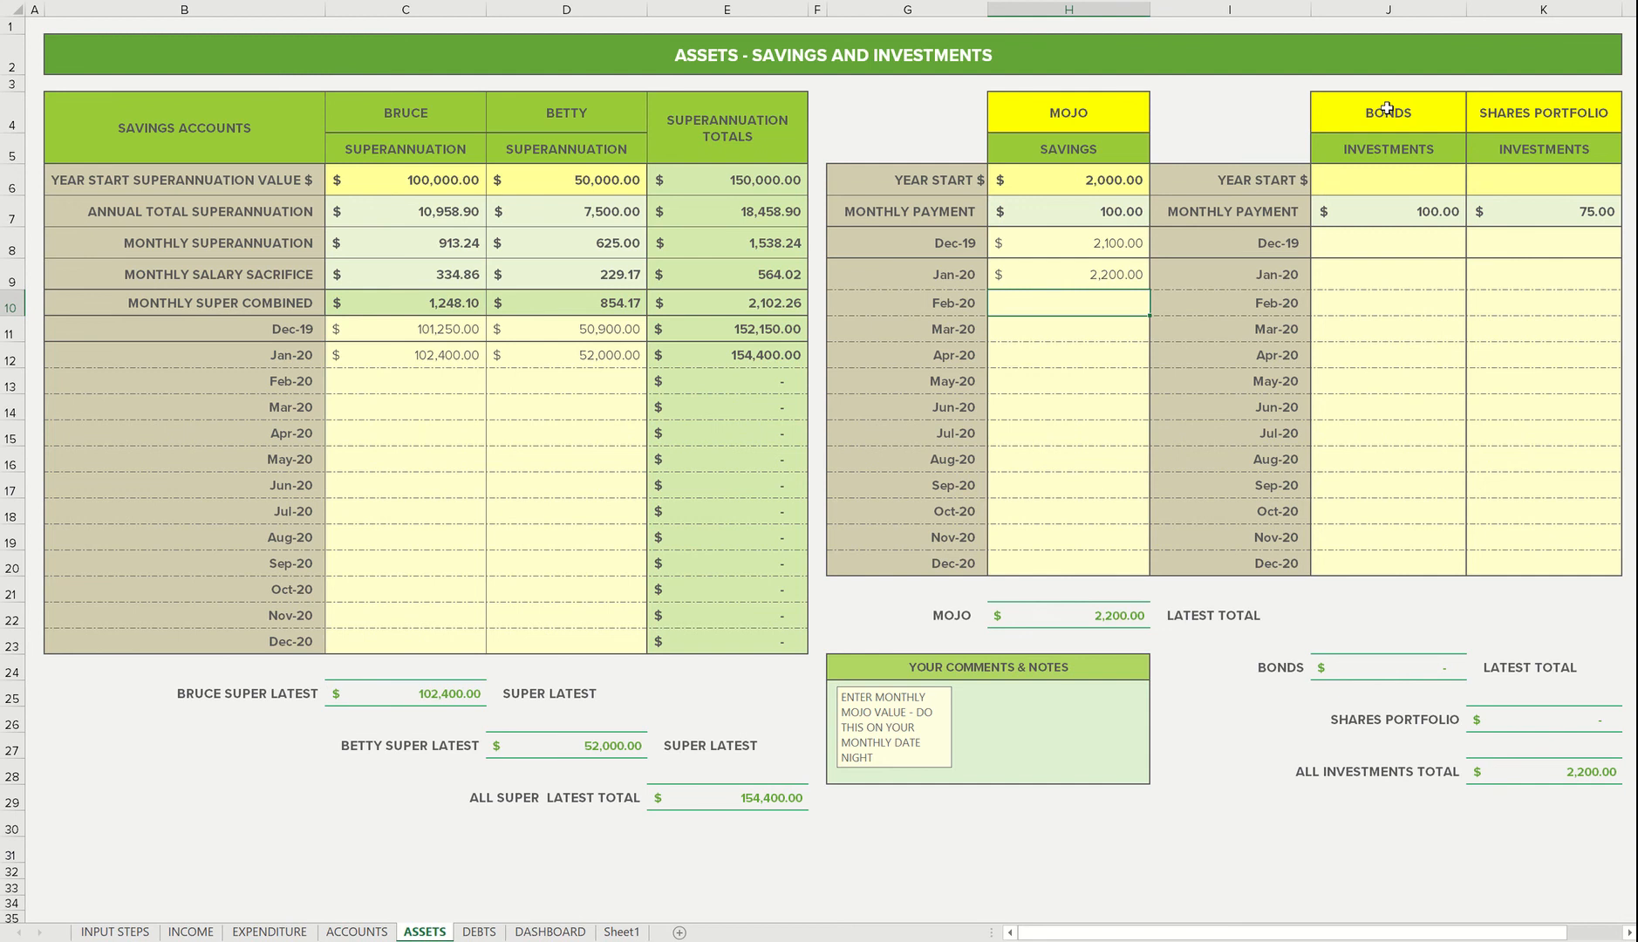
# Enter a year start value of 3500 for the BONDS investment
pyautogui.click(1375, 180)
pyautogui.write('1500')
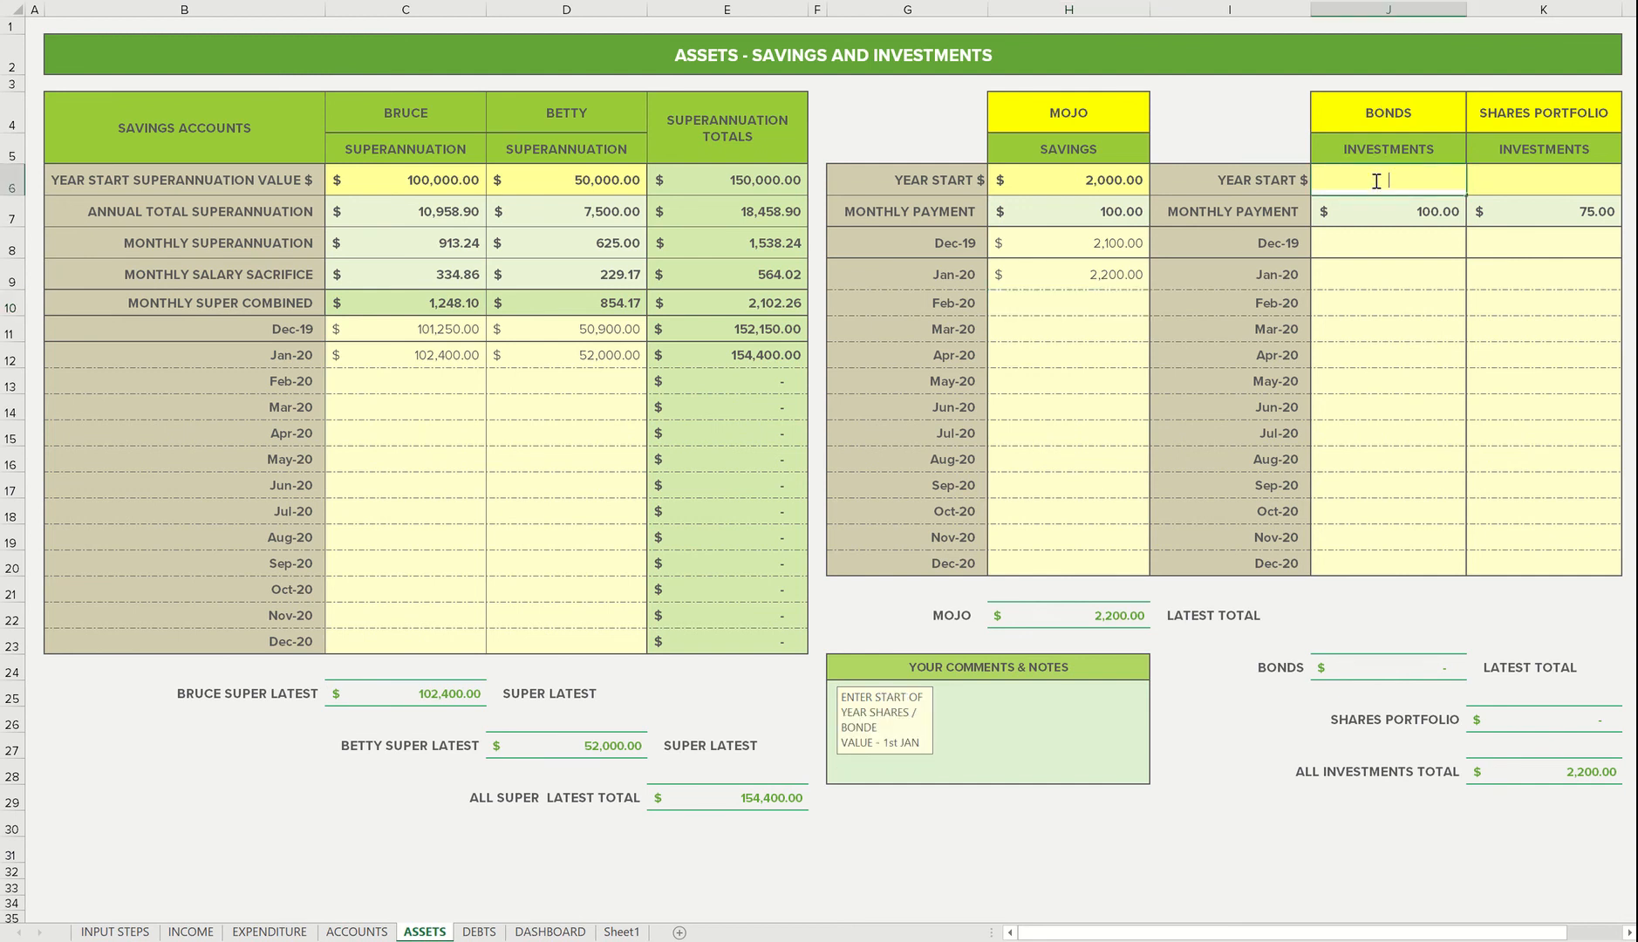
pyautogui.press('Return')
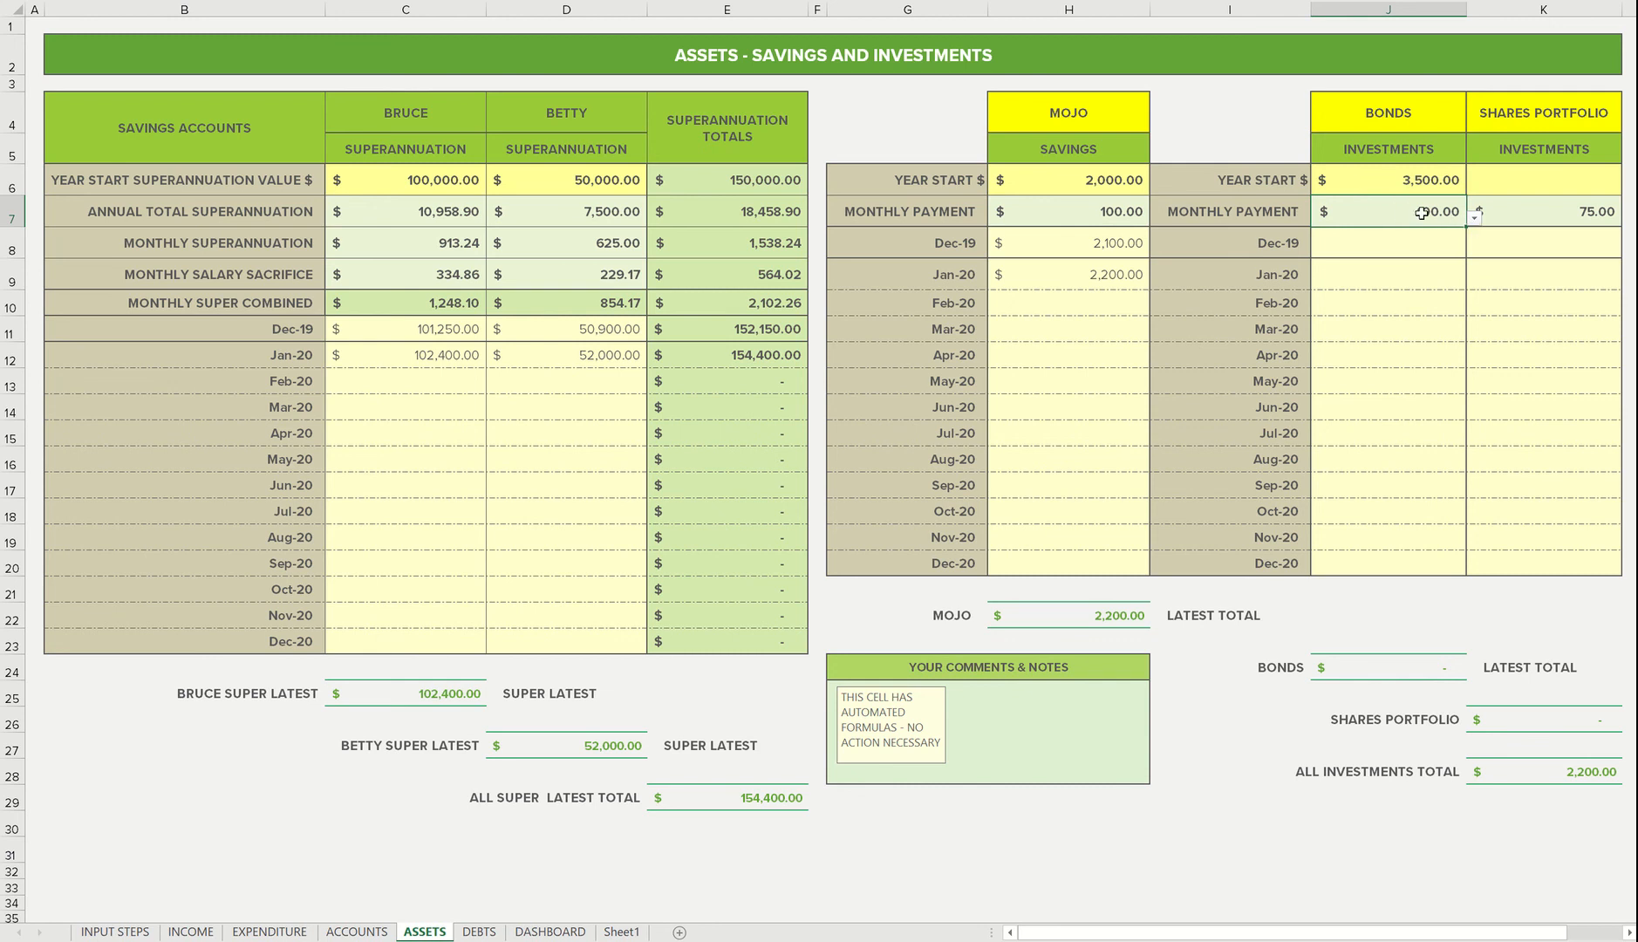
# Try to overwrite the BONDS monthly payment with 300 and cancel the entry
pyautogui.write('300')
pyautogui.press('Return')
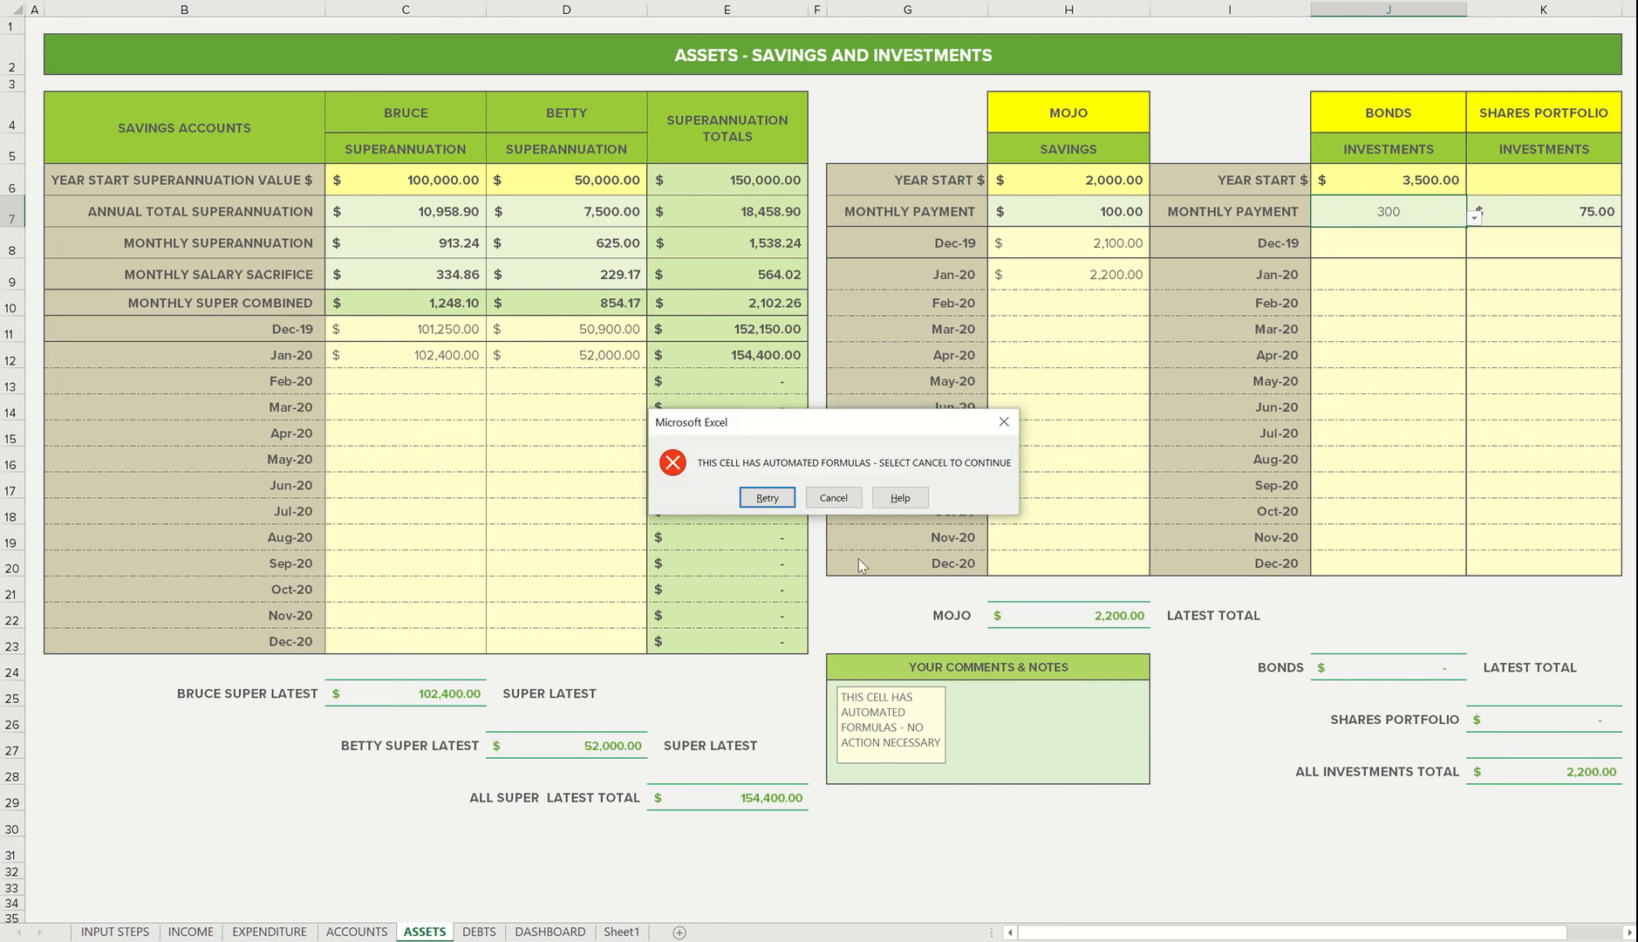
pyautogui.click(834, 501)
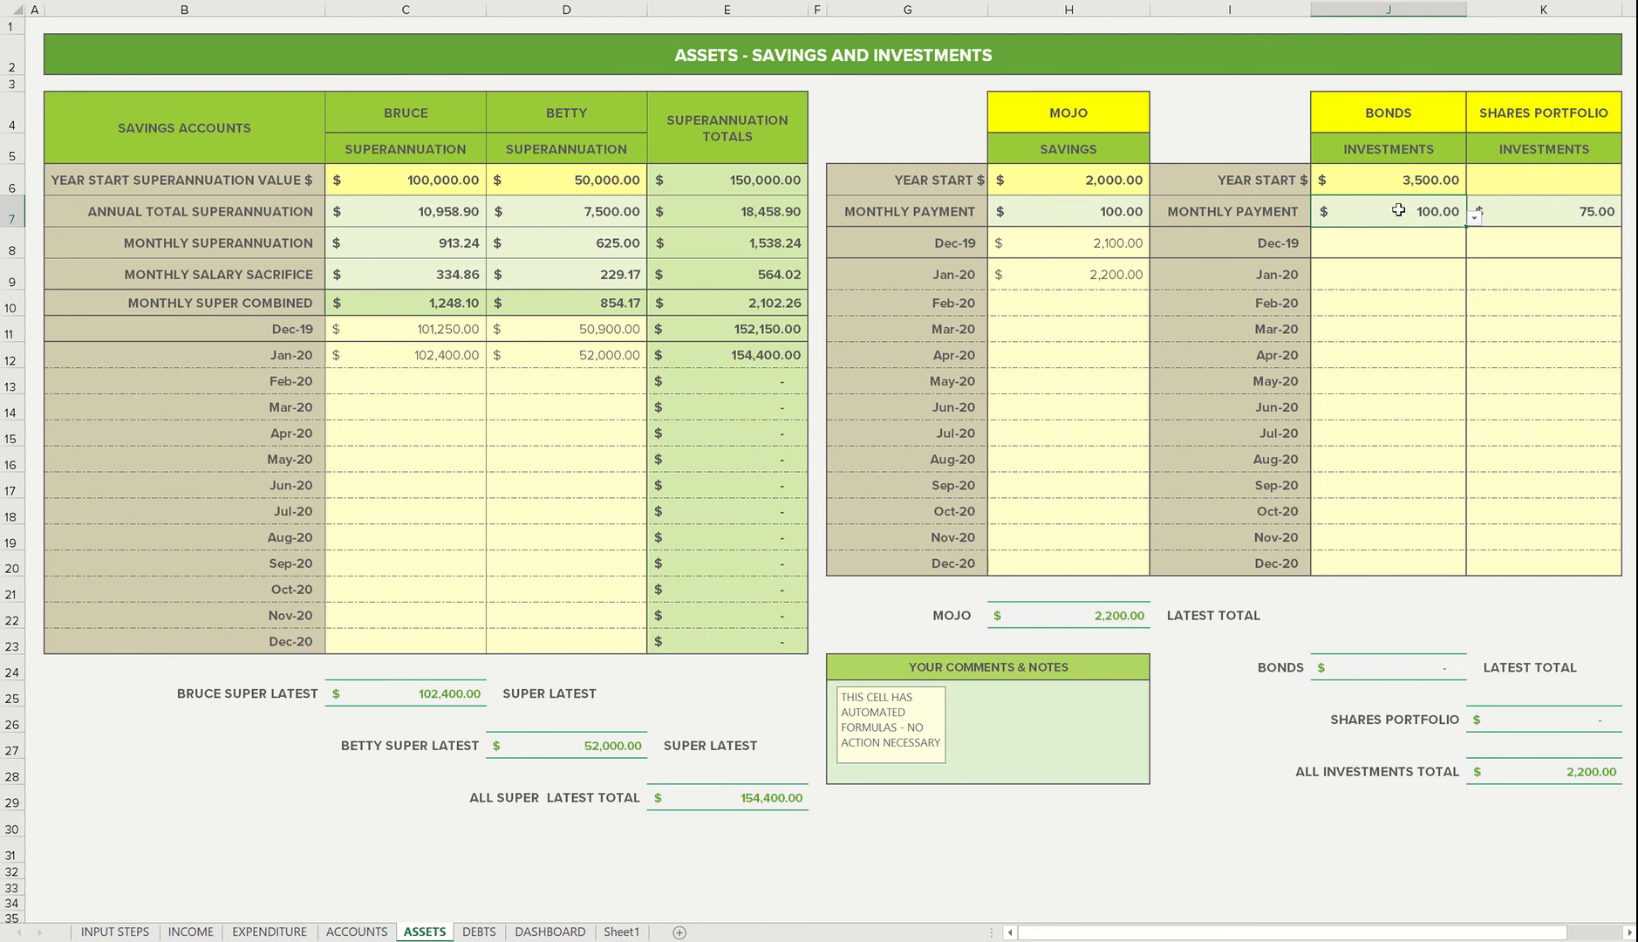
# Enter BONDS investment values of 3600 for Dec-19 and 3700 for Jan-20
pyautogui.click(1392, 245)
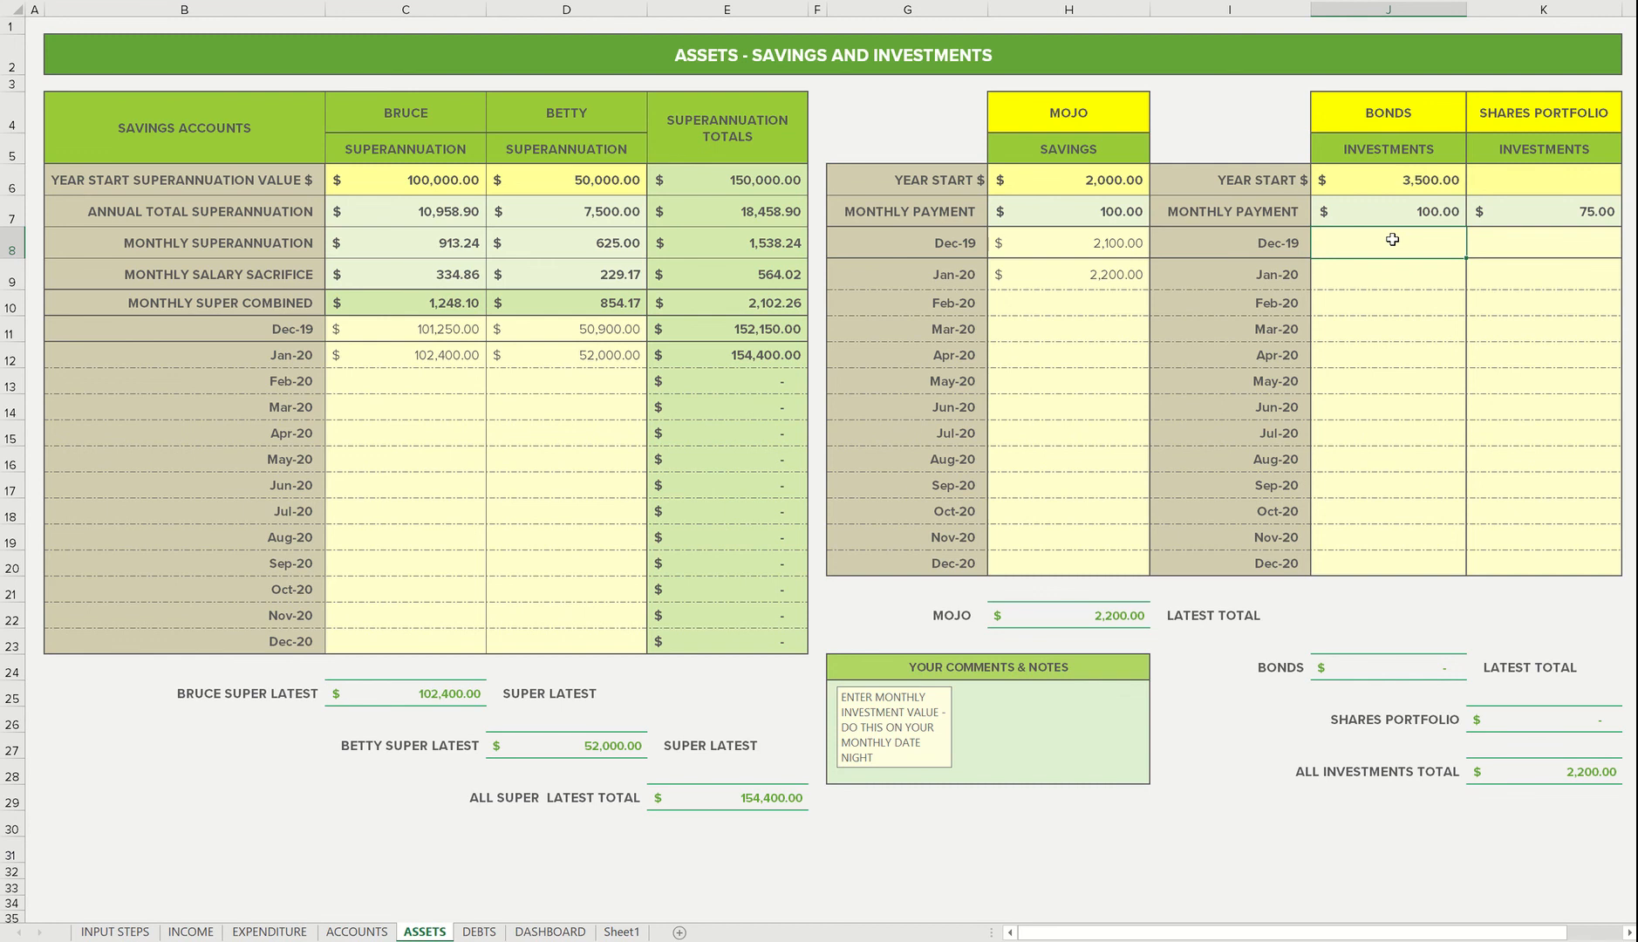
pyautogui.write('3600')
pyautogui.press('Return')
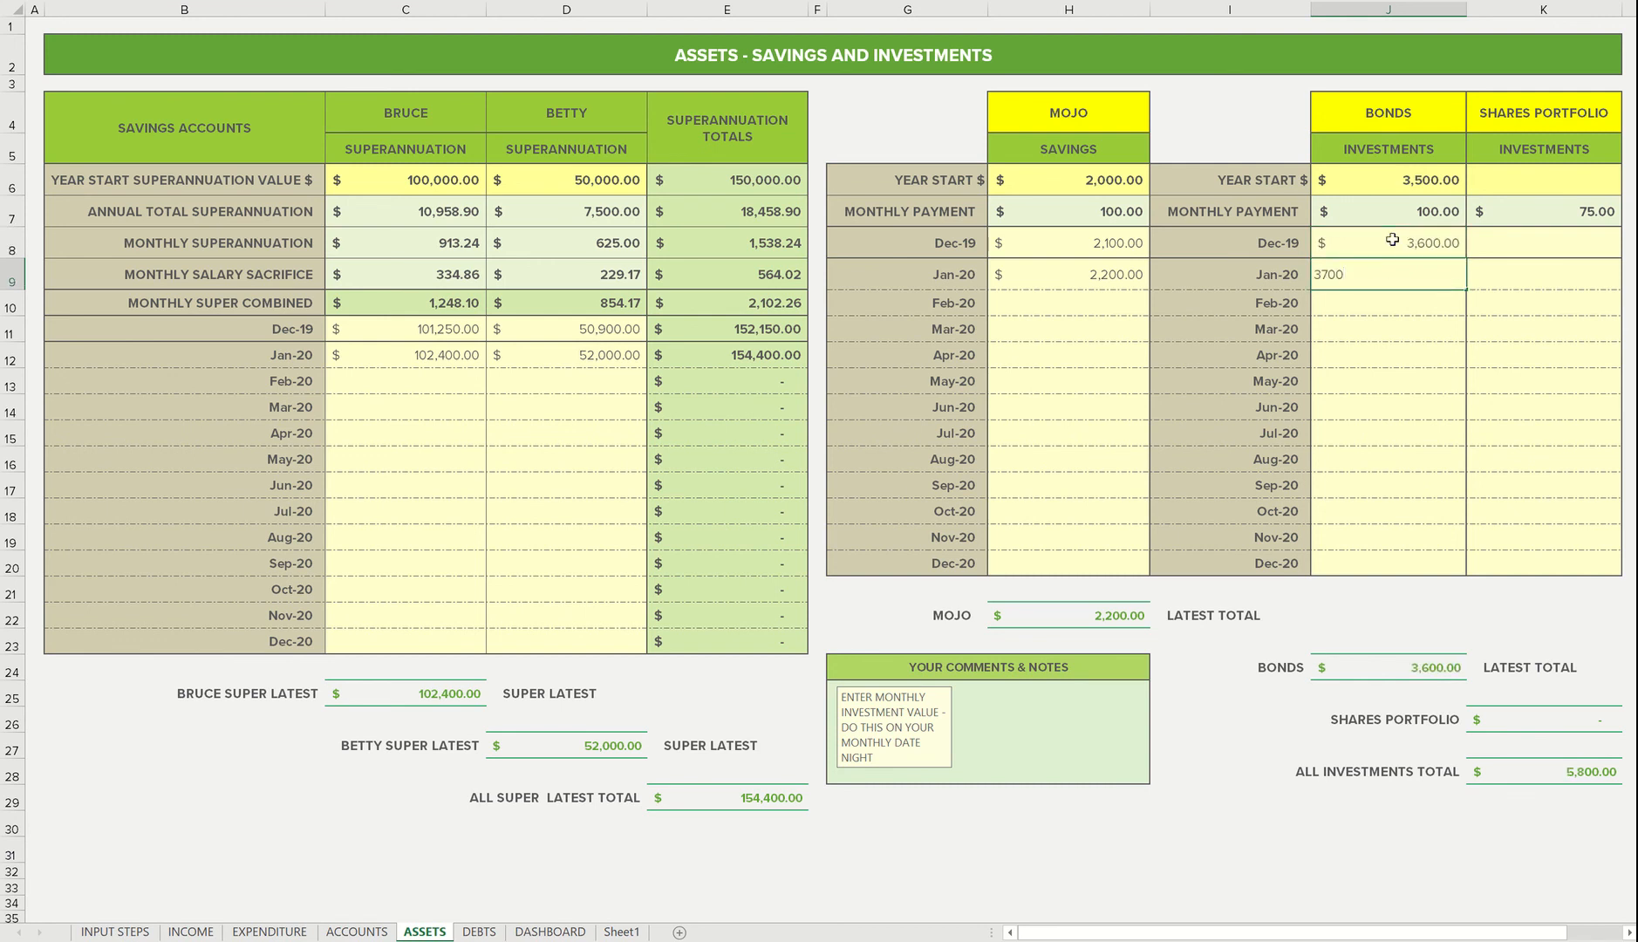
pyautogui.press('Return')
# Enter SHARES PORTFOLIO values of 5000 for year start, 5100 for Dec-19 and 5200 for Jan-20, and check the DASHBOARD sheet
pyautogui.click(1518, 183)
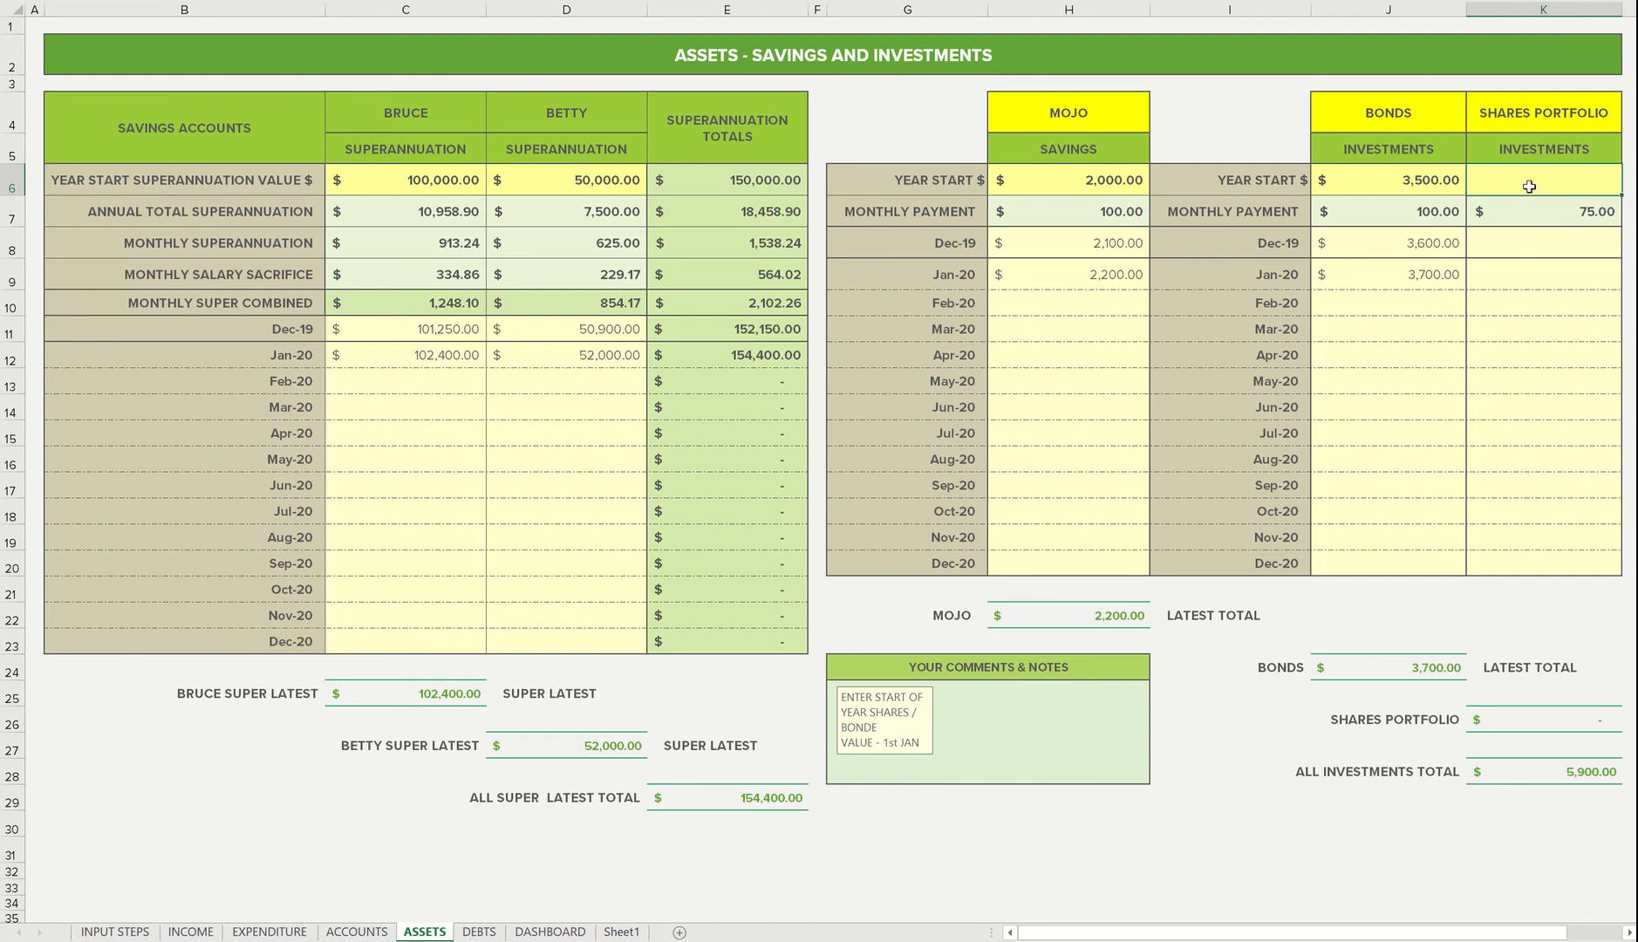
pyautogui.write('000')
pyautogui.press('Return')
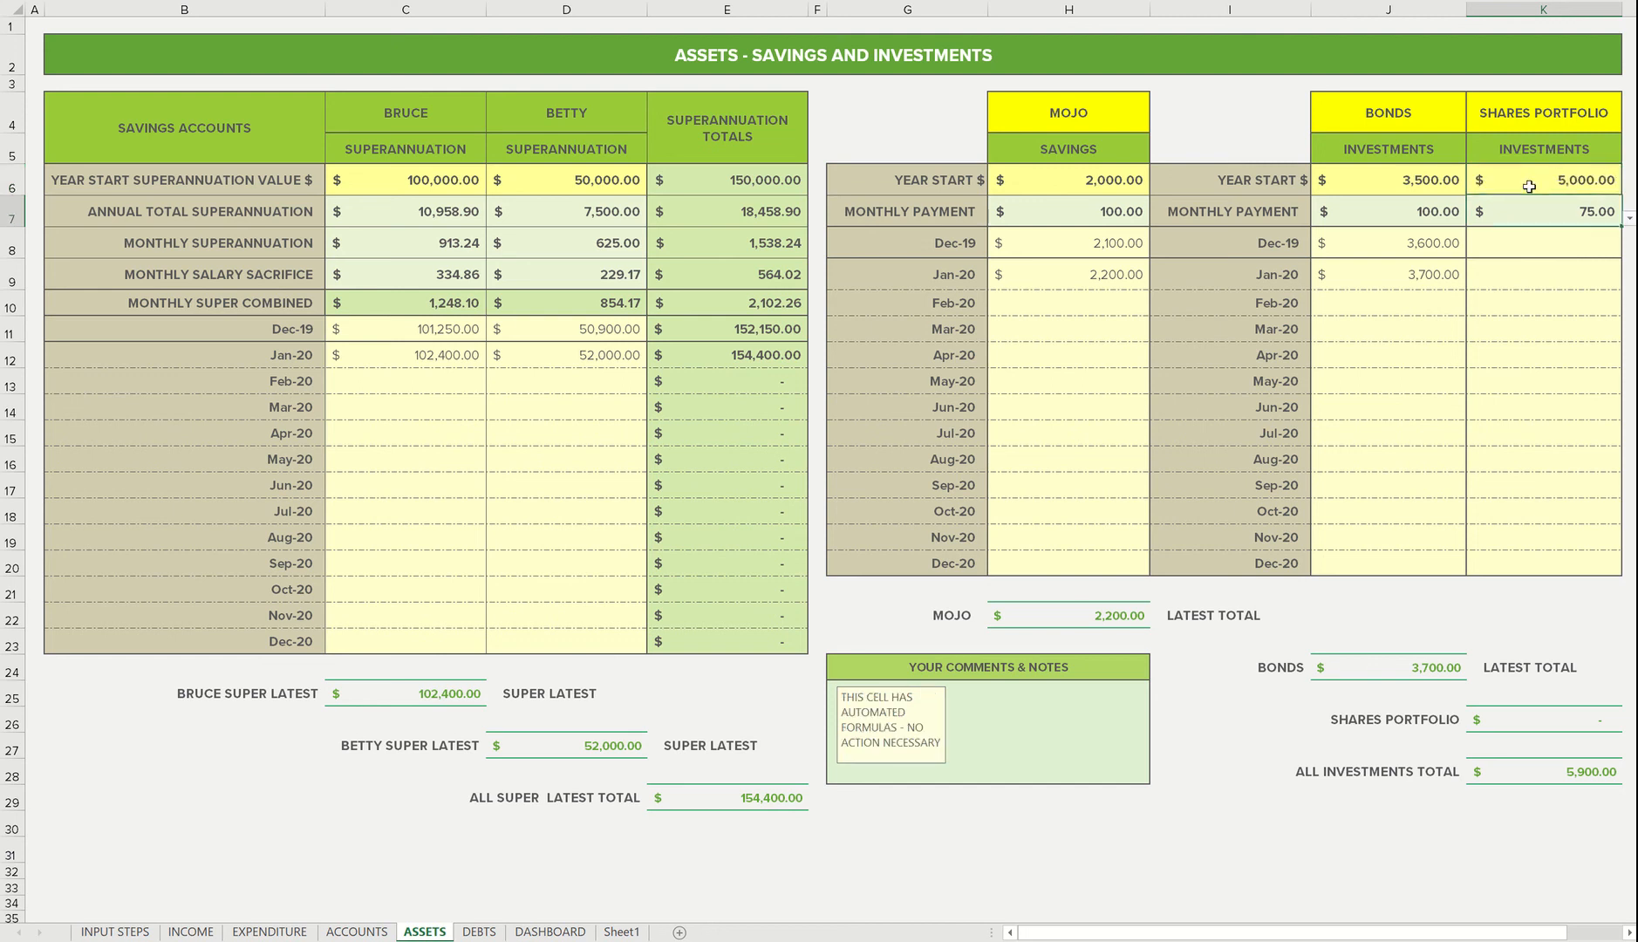
pyautogui.click(1544, 245)
pyautogui.write('5100')
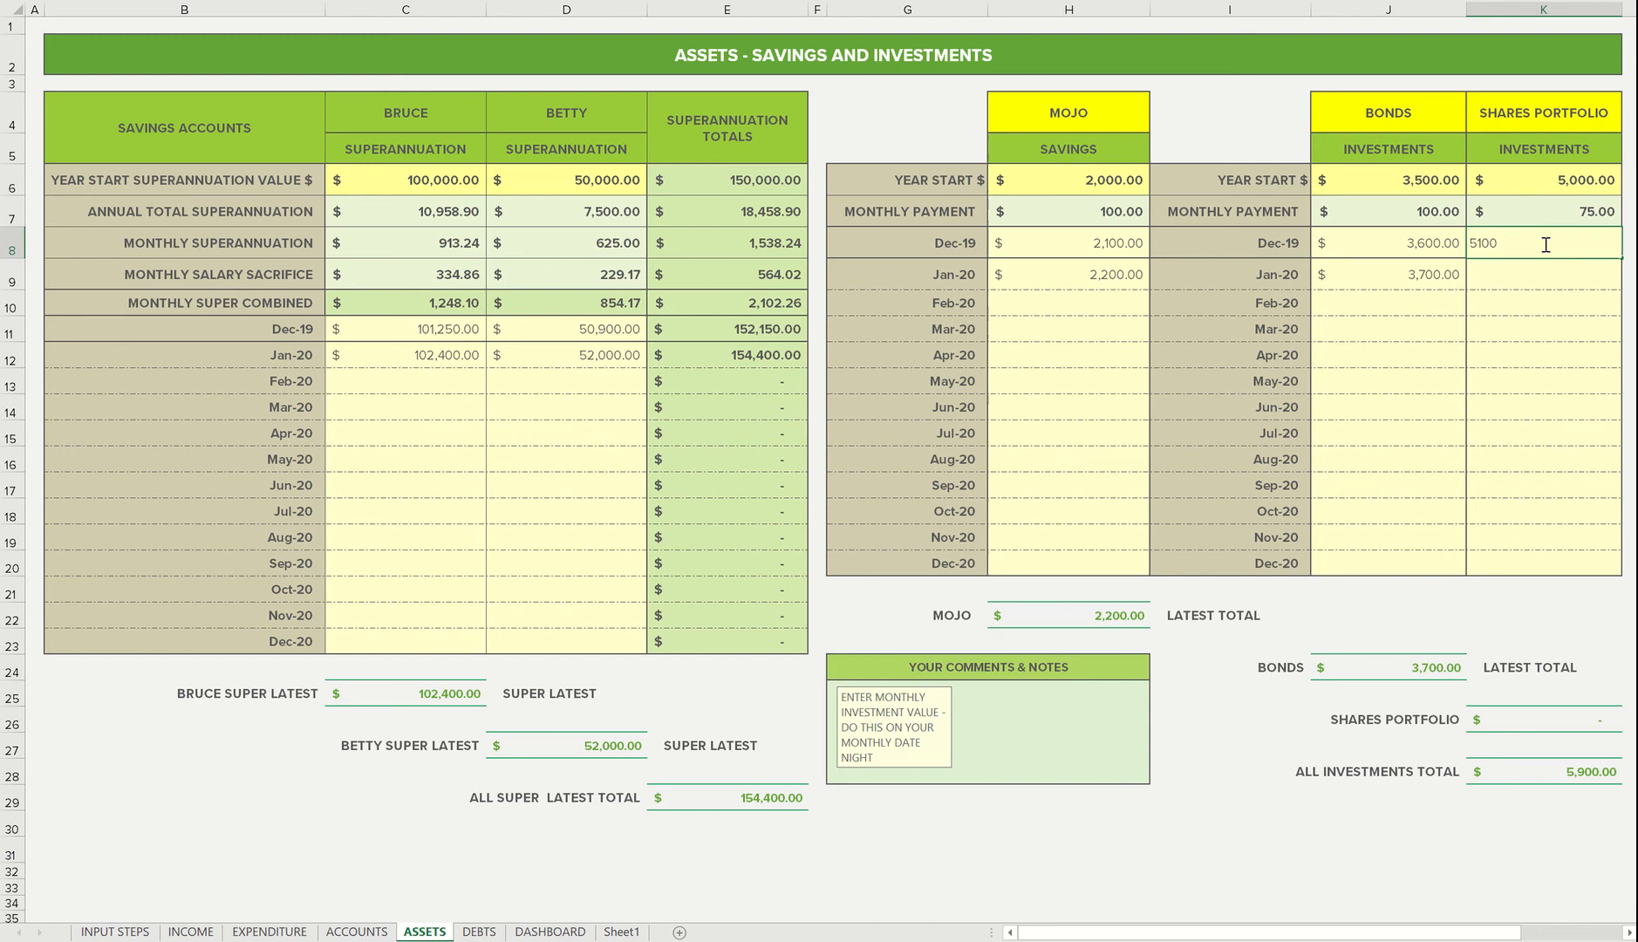
pyautogui.press('Return')
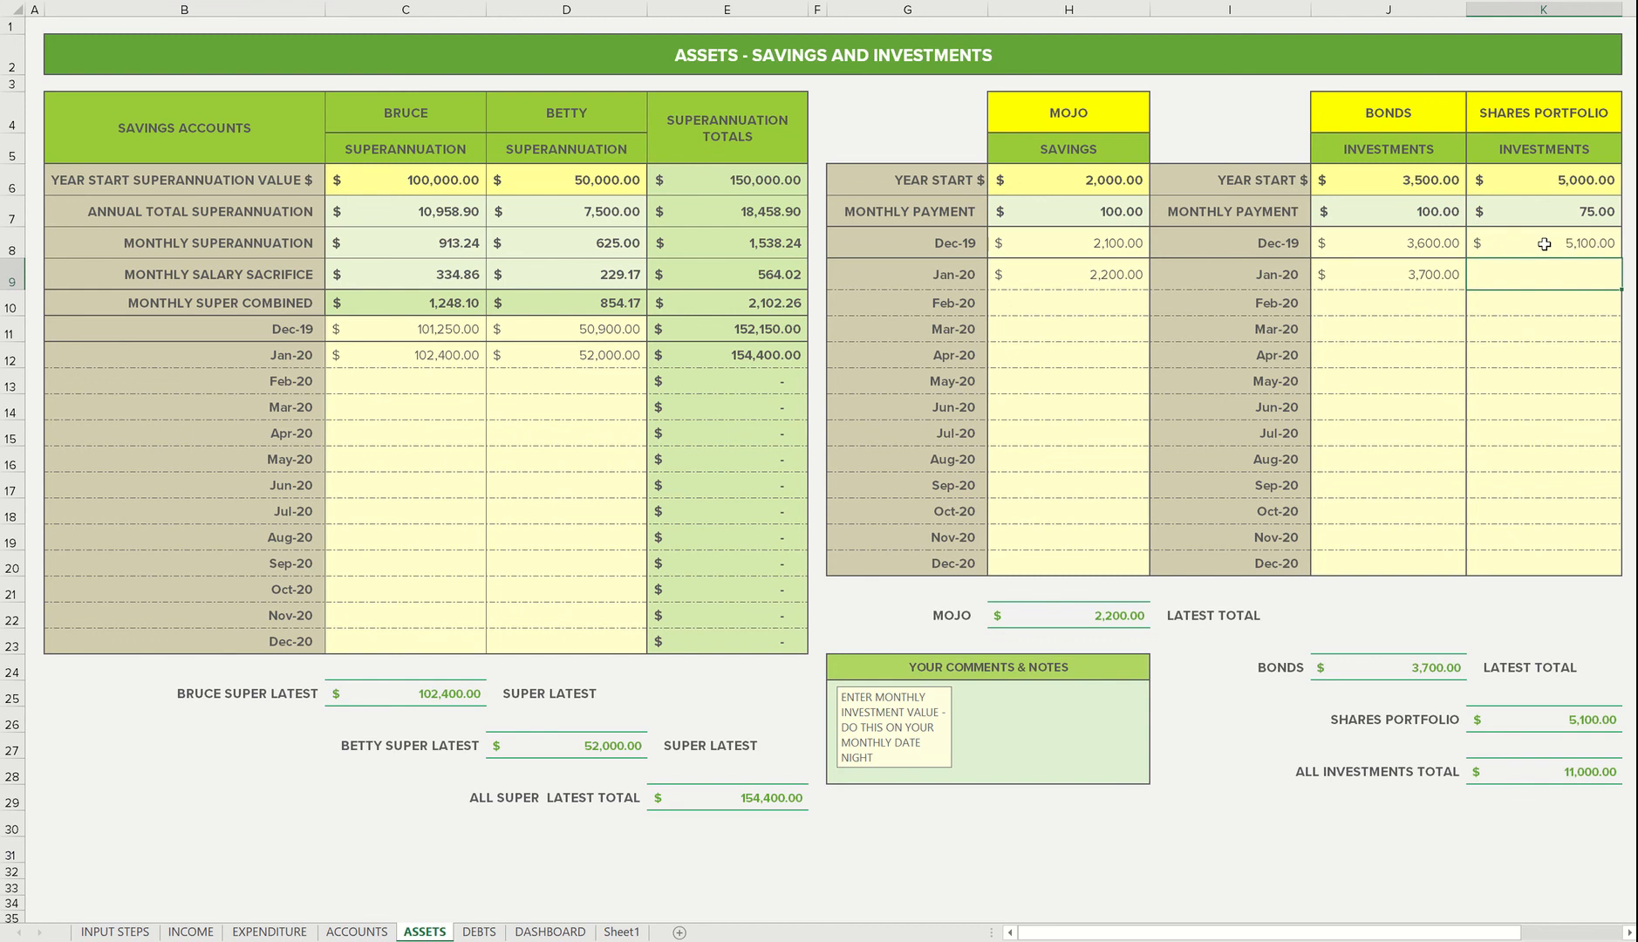
pyautogui.write('5,')
pyautogui.write('200')
pyautogui.press('Return')
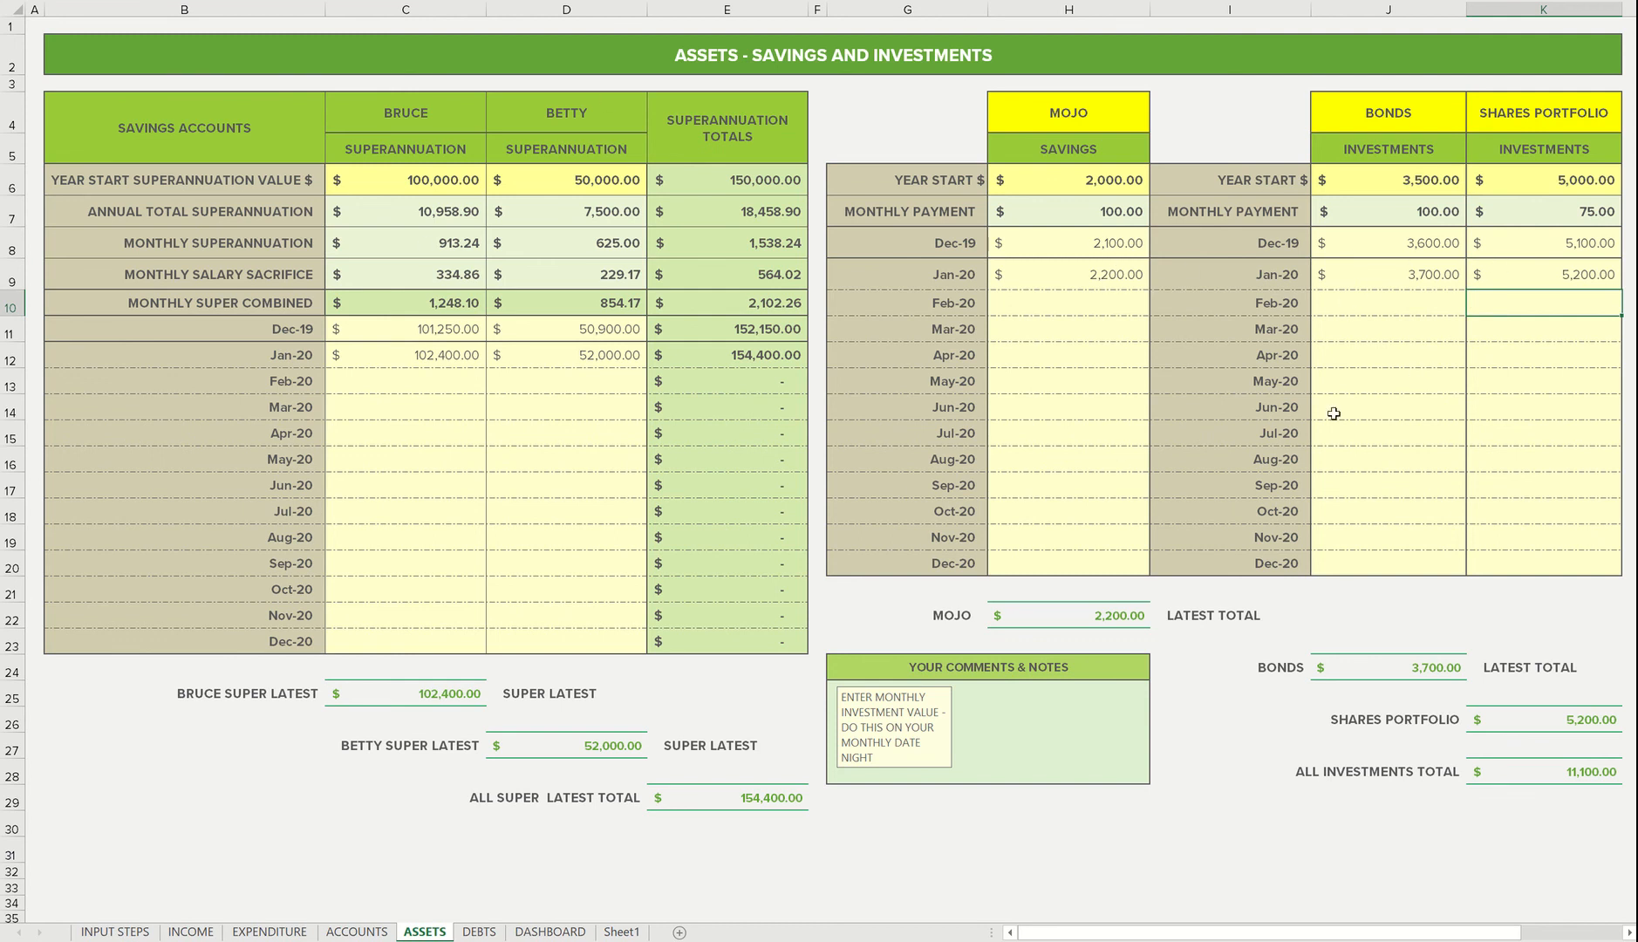
pyautogui.click(550, 932)
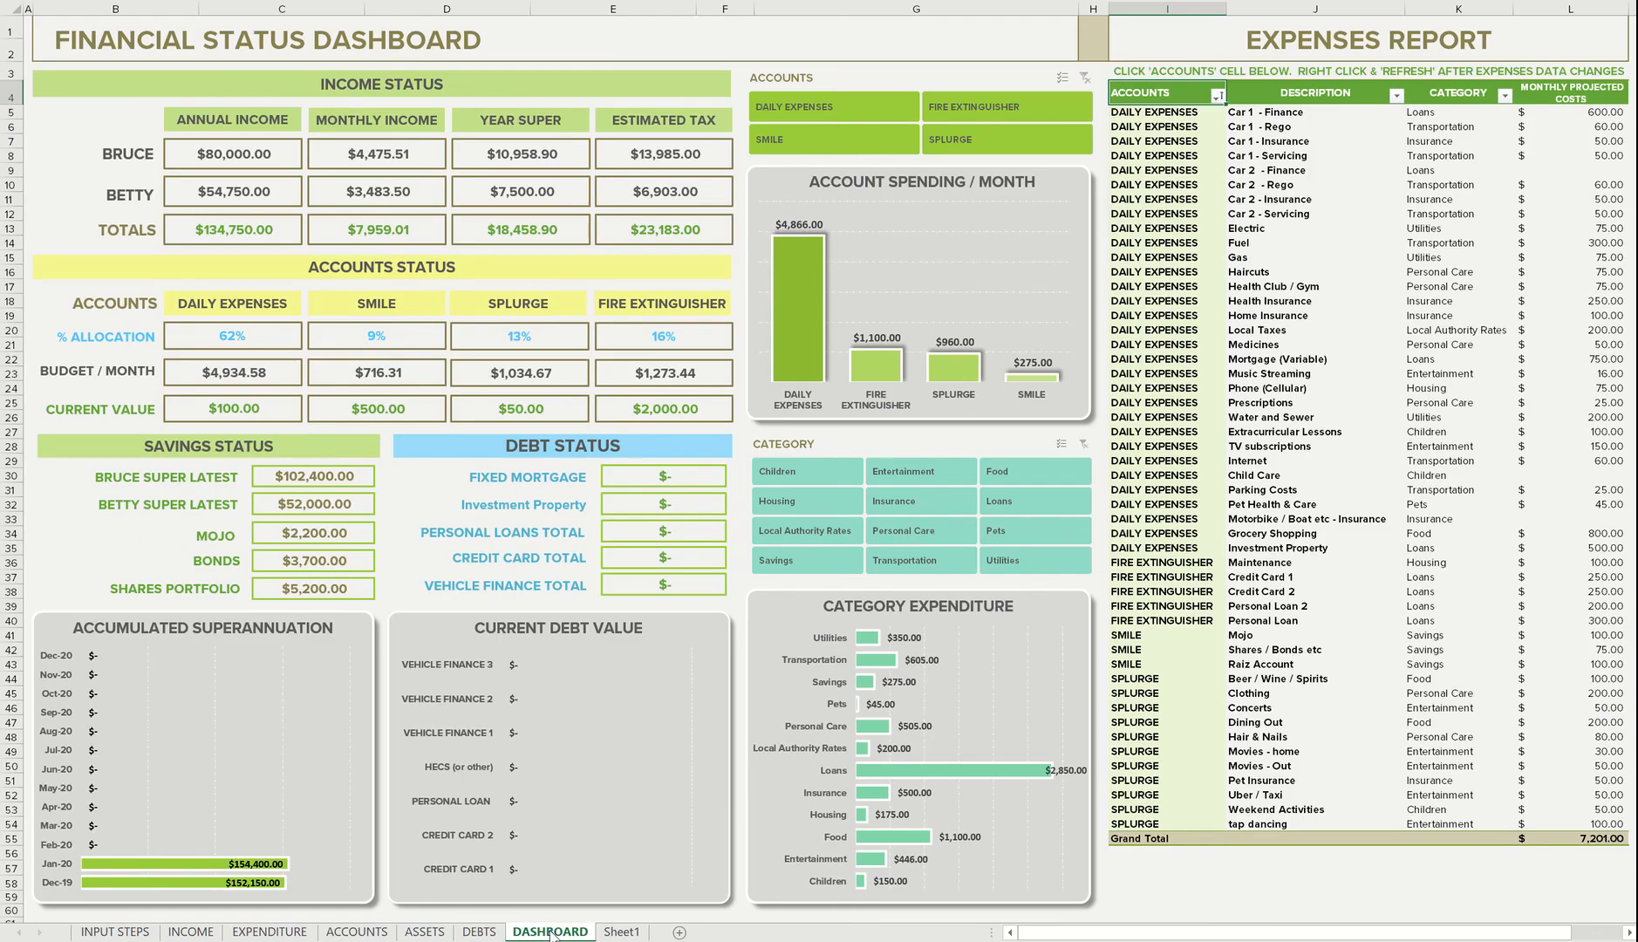